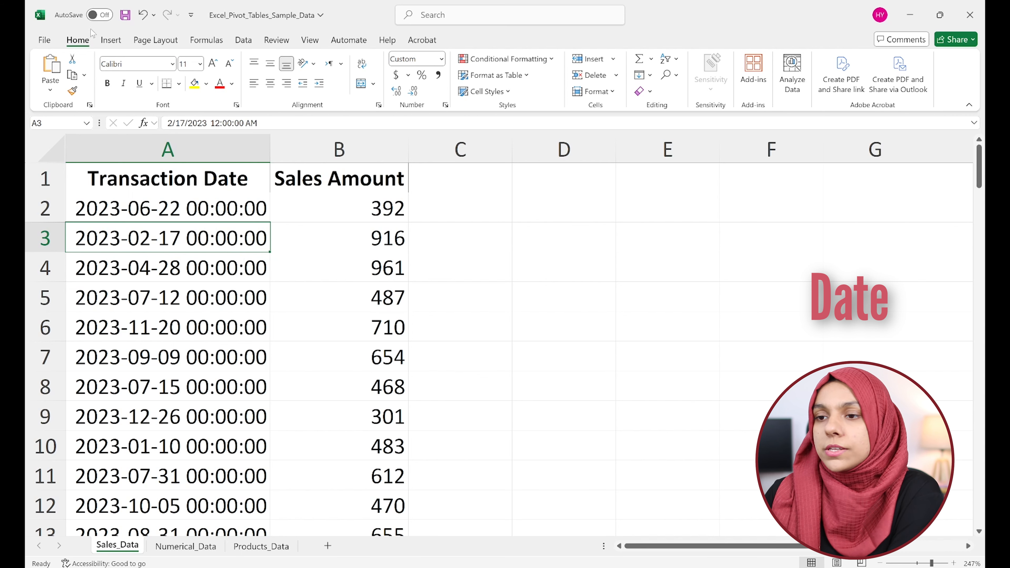
Insert a pivot table from the Sales_Data range A1:B101, placed on the existing worksheet at cell D1.
click(110, 40)
click(56, 66)
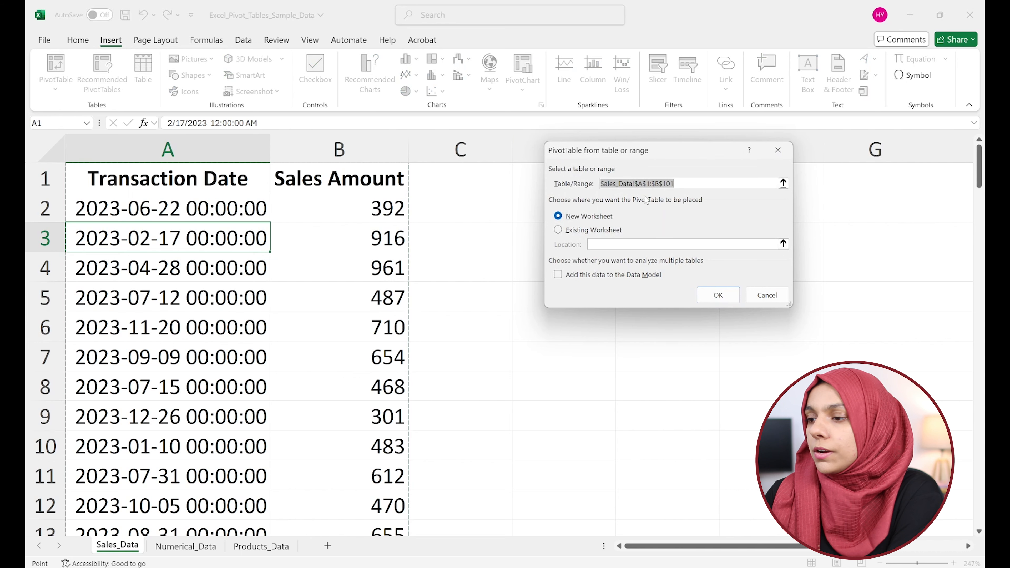
click(580, 231)
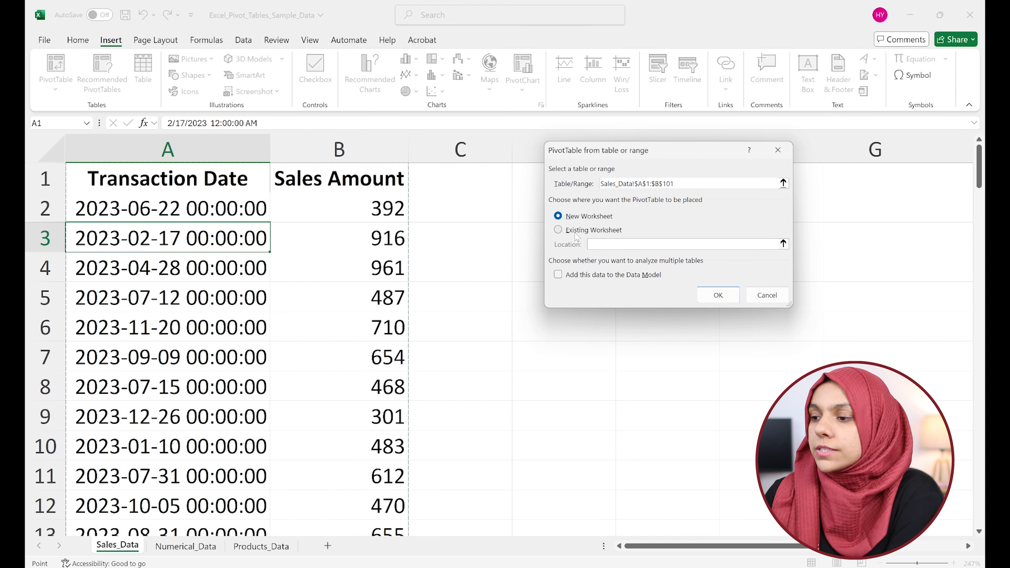
drag(624, 156, 687, 91)
click(565, 182)
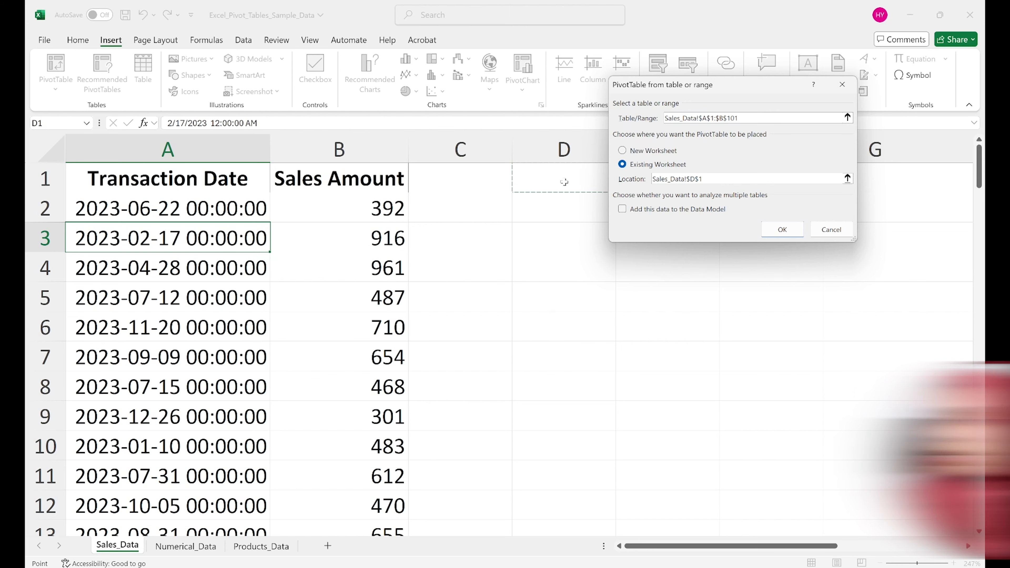
click(791, 234)
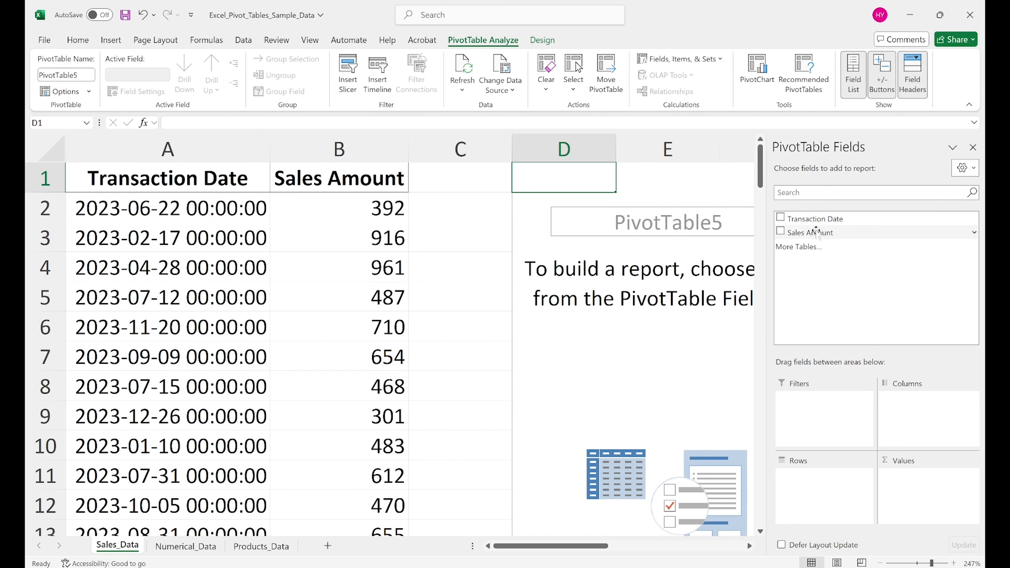
Add Transaction Date to the pivot table's rows and Sales Amount to its values as a sum.
click(816, 220)
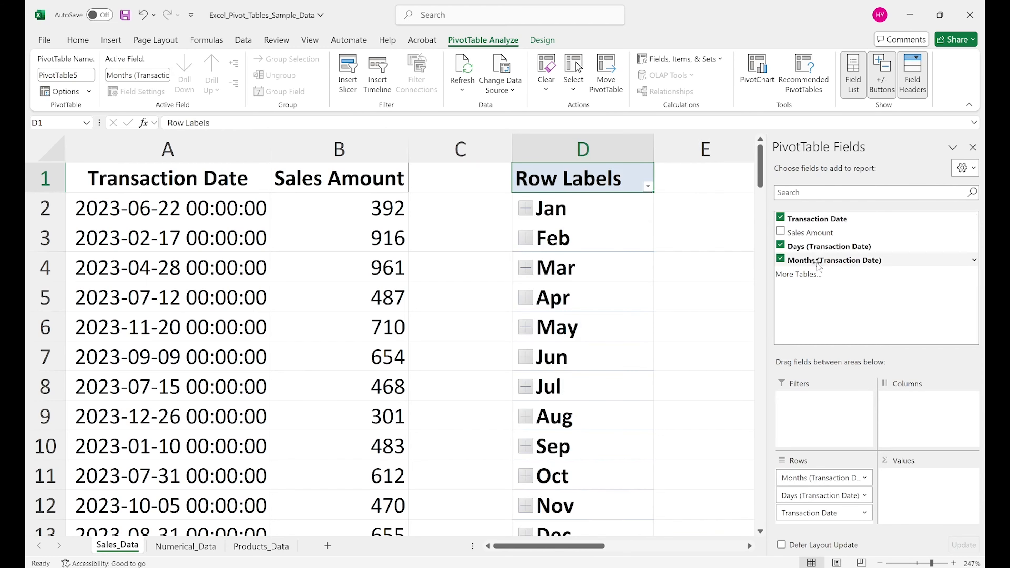
drag(815, 232, 914, 510)
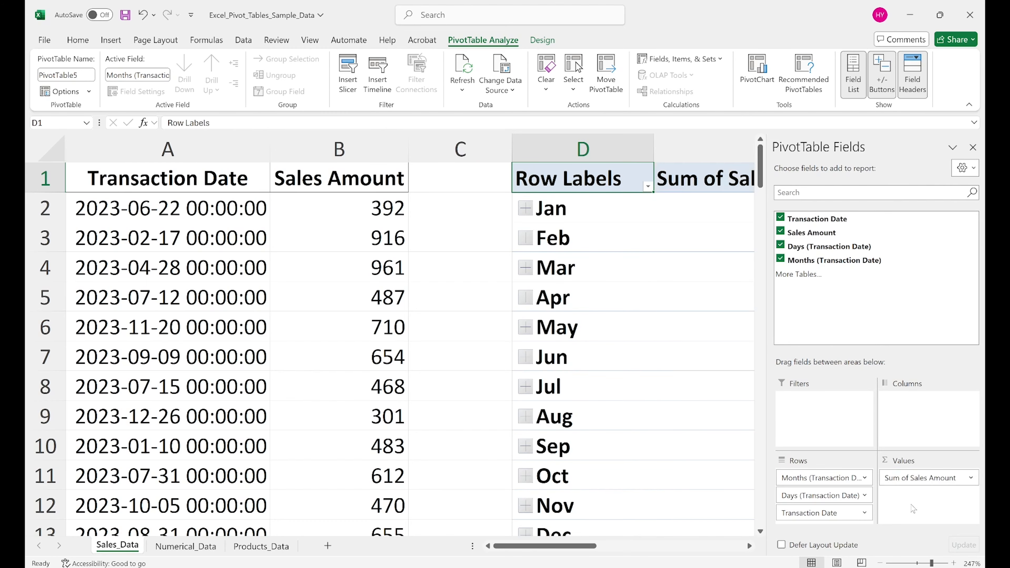
scroll(720, 320, right, 2)
scroll(720, 320, down, 1)
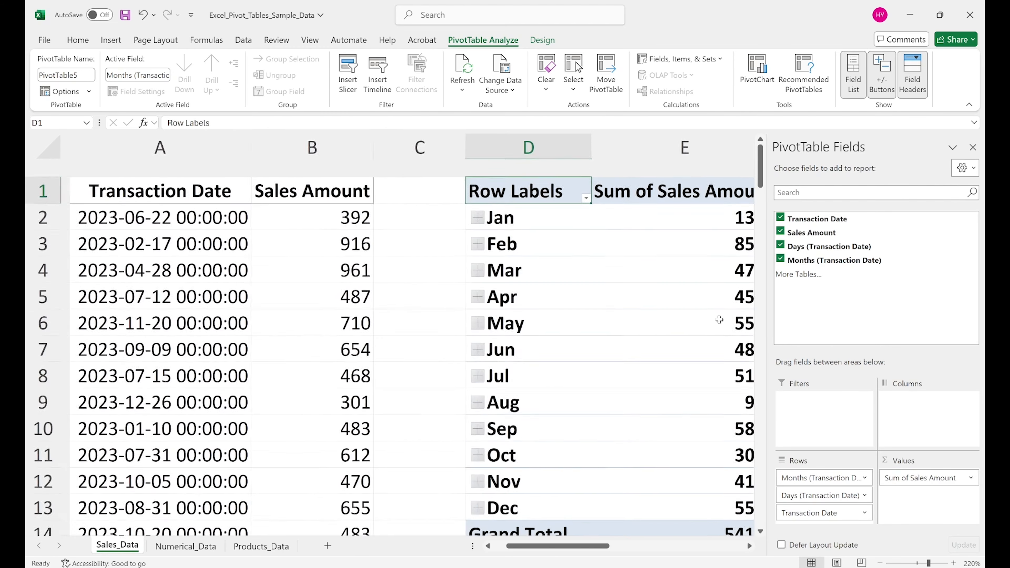
scroll(720, 320, up, 1)
scroll(720, 320, right, 1)
scroll(719, 320, down, 2)
scroll(719, 320, right, 1)
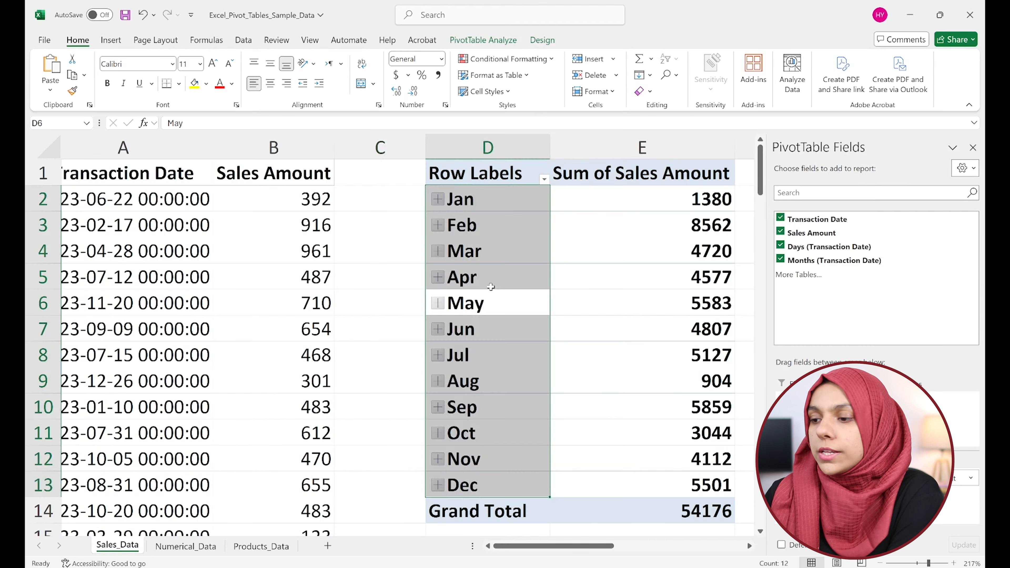
Group the pivot table's transaction dates by Quarters only, without Days and Months.
right_click(491, 287)
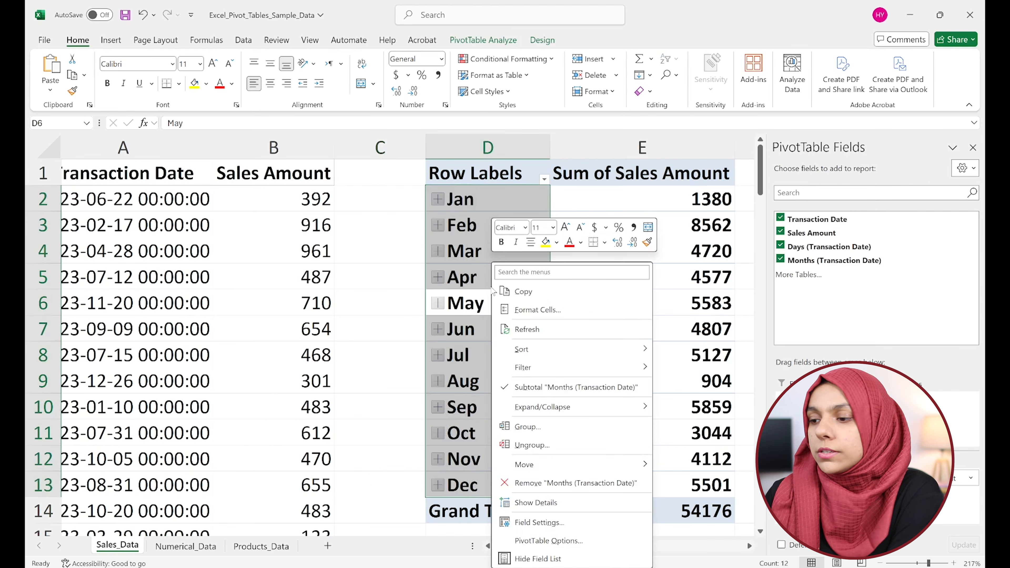
click(524, 432)
drag(517, 323, 489, 188)
click(470, 318)
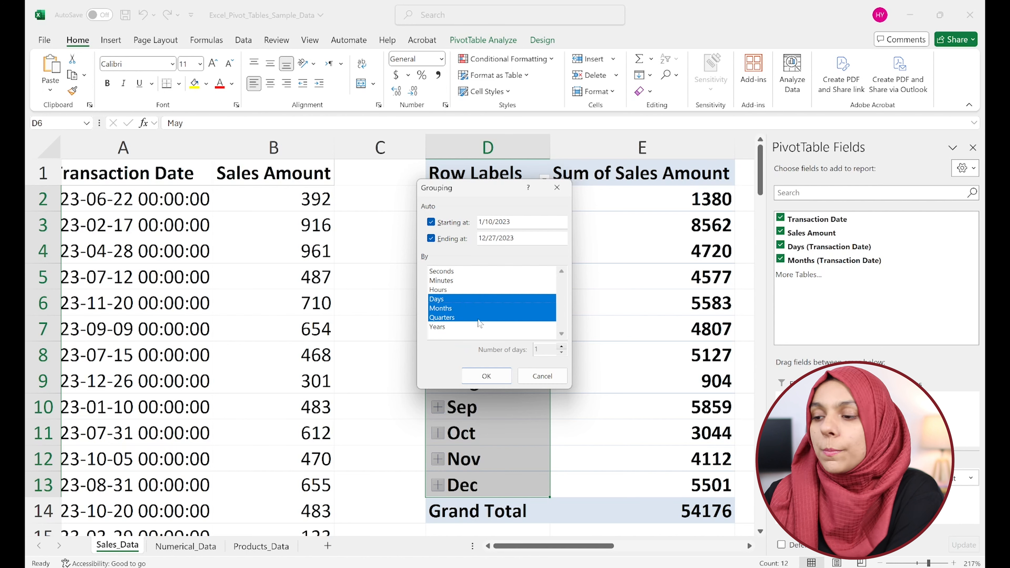
click(457, 319)
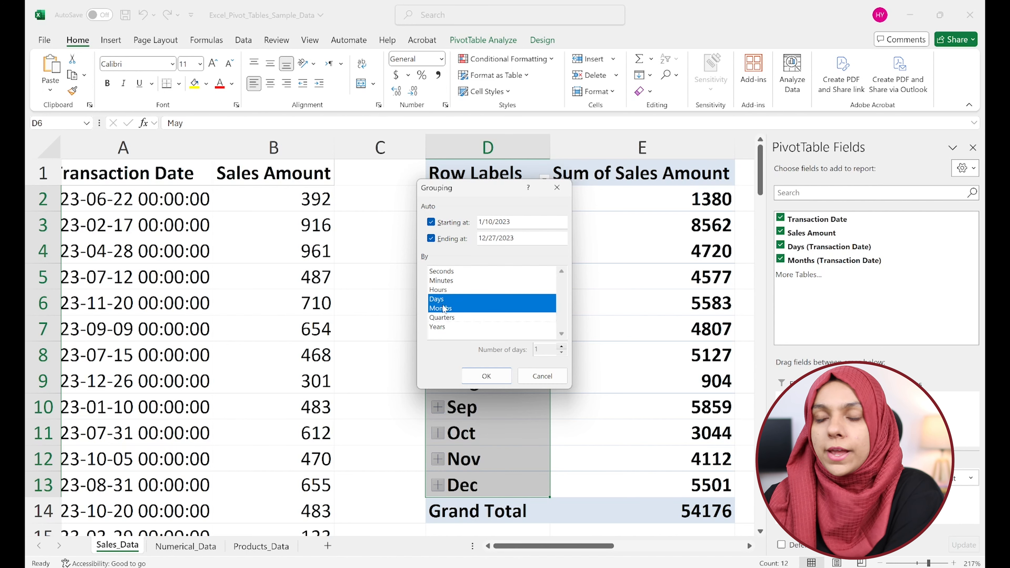
click(444, 309)
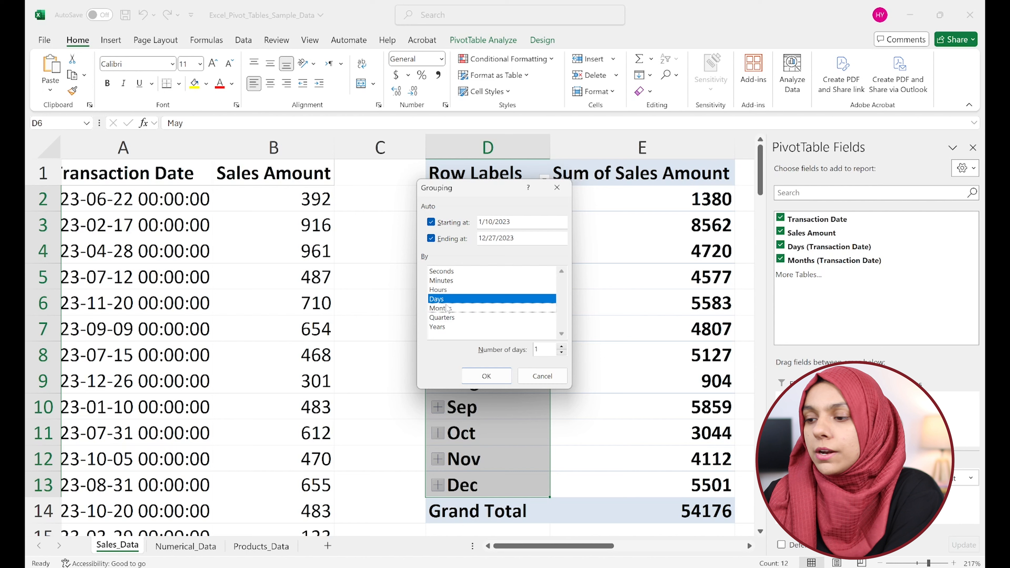
click(444, 300)
click(441, 322)
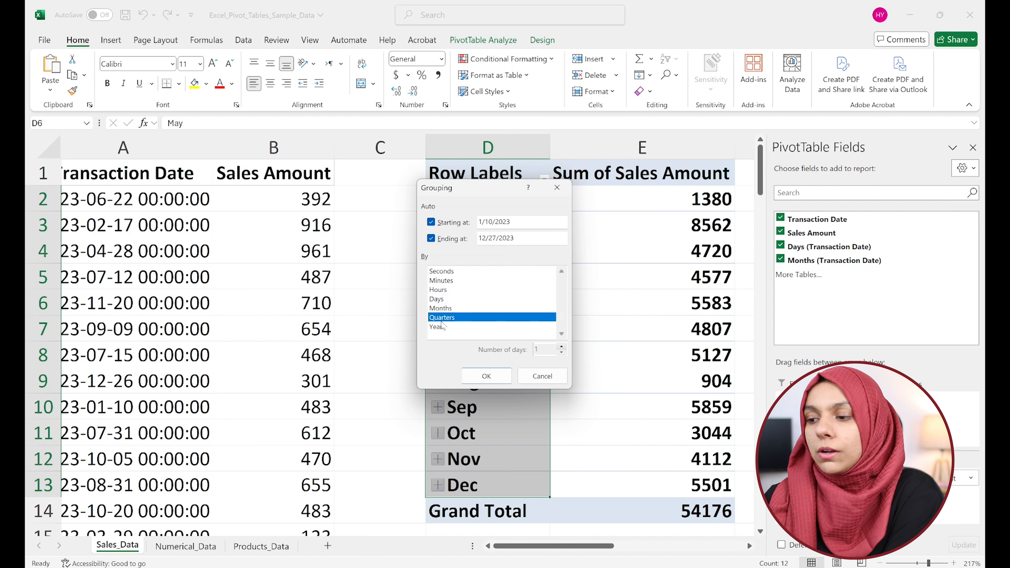
click(486, 376)
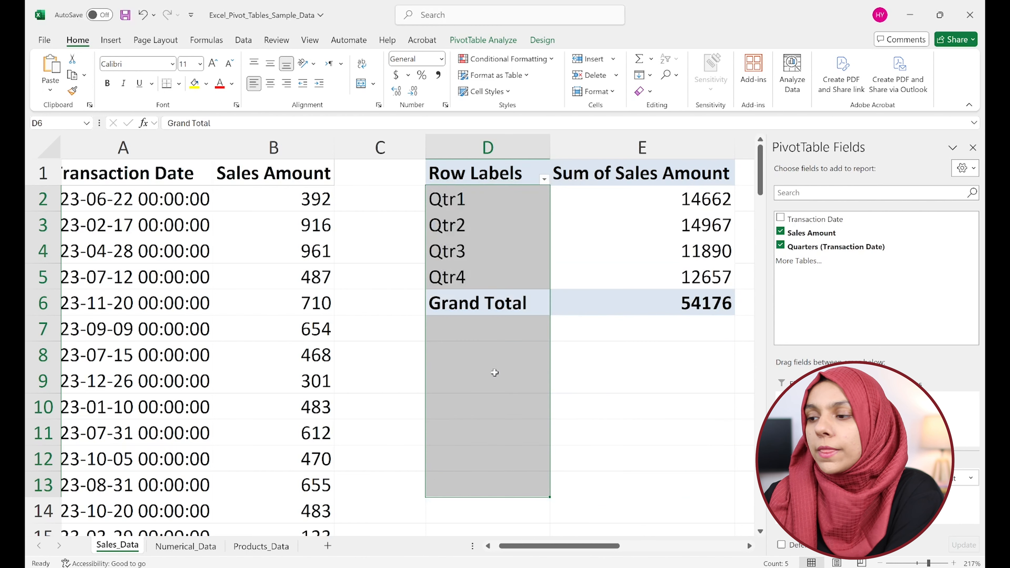
click(574, 278)
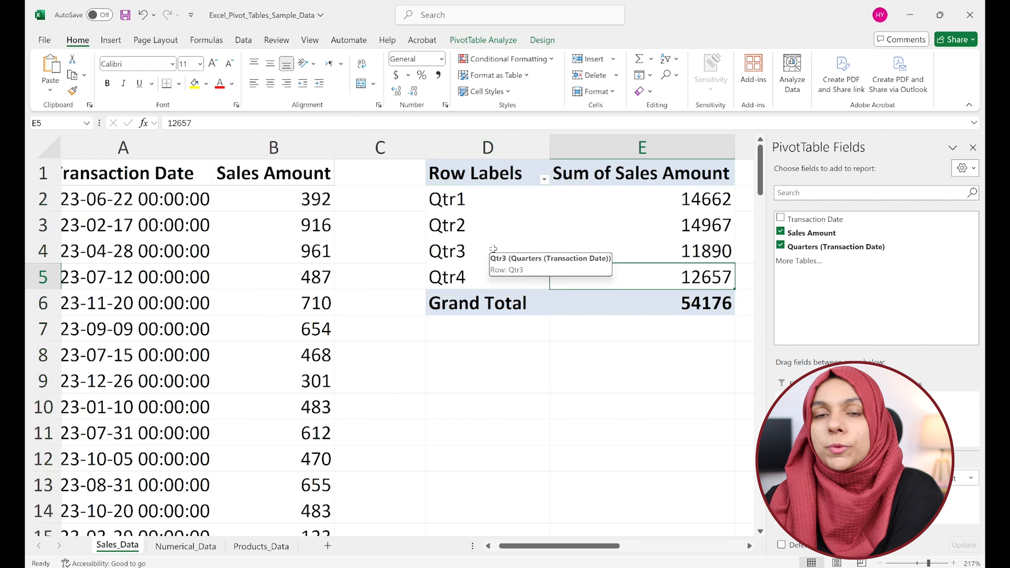
Change the grouping of the pivot table's dates from Quarters to Months and Years.
click(462, 221)
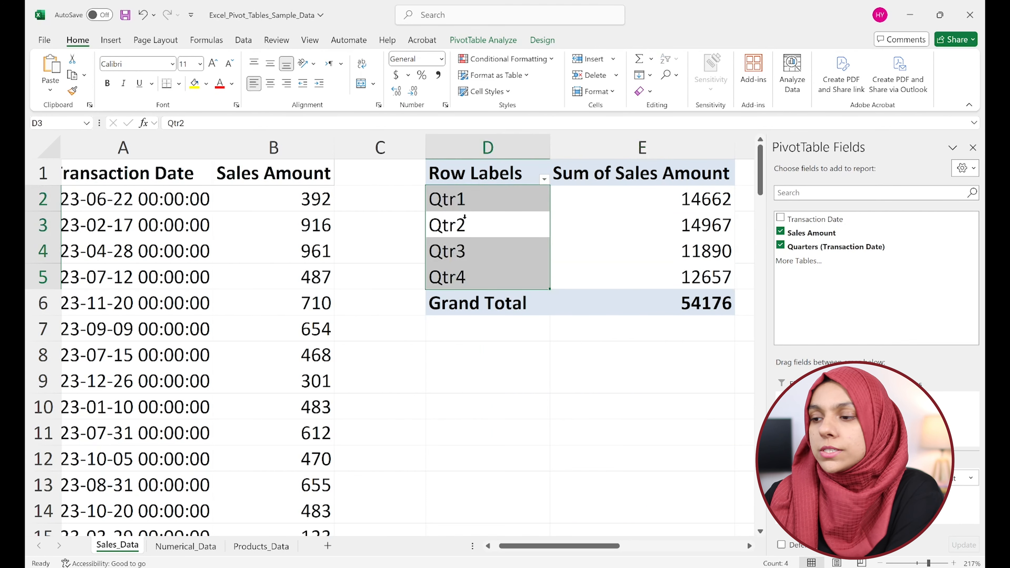
click(463, 219)
right_click(464, 224)
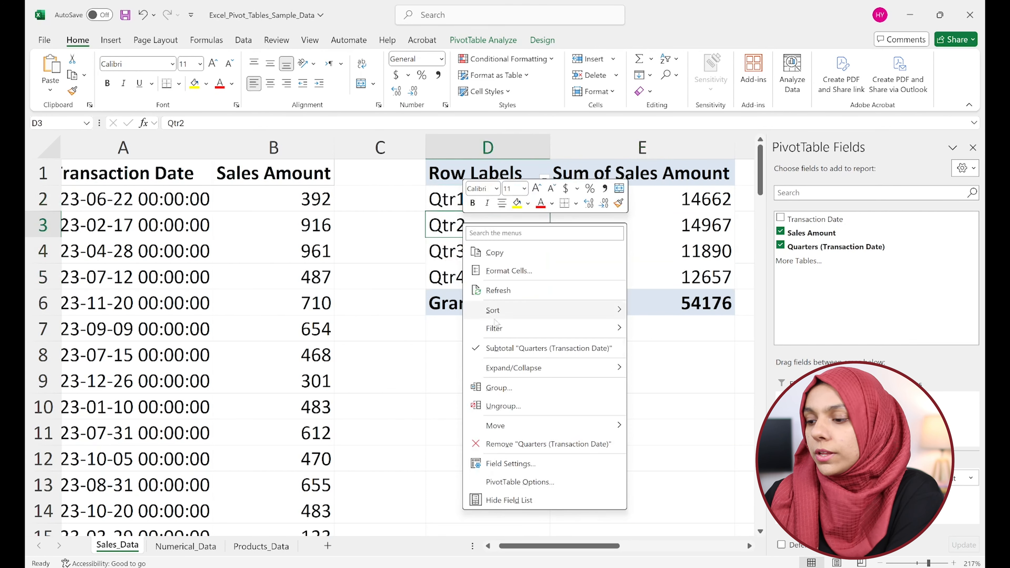
click(499, 387)
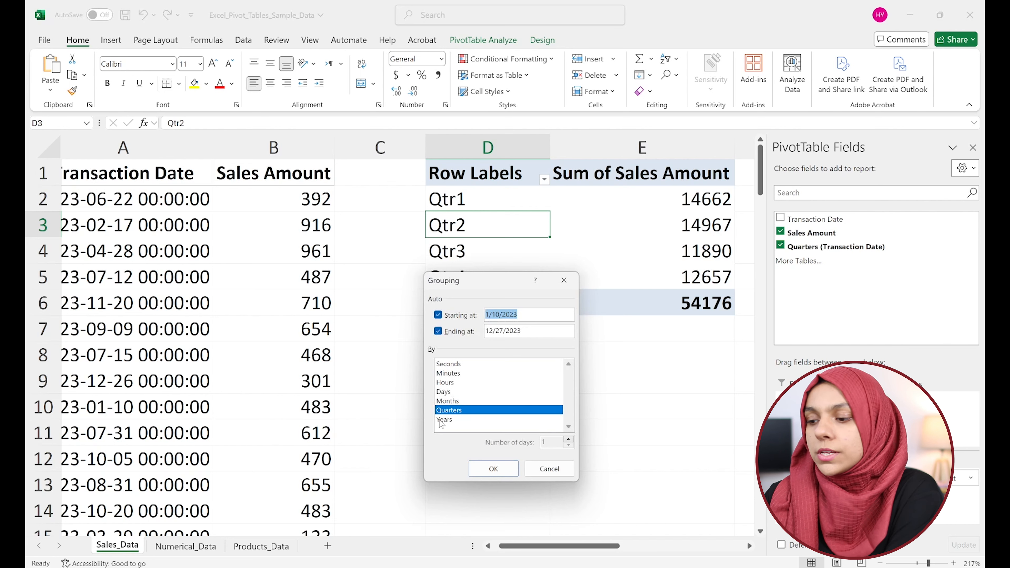
click(462, 402)
click(453, 412)
click(449, 420)
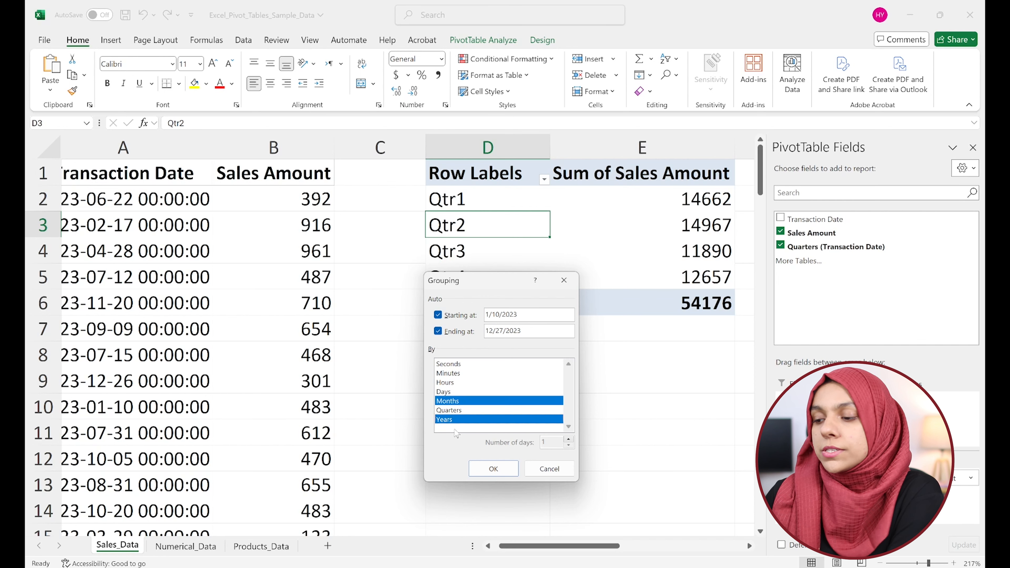
click(494, 470)
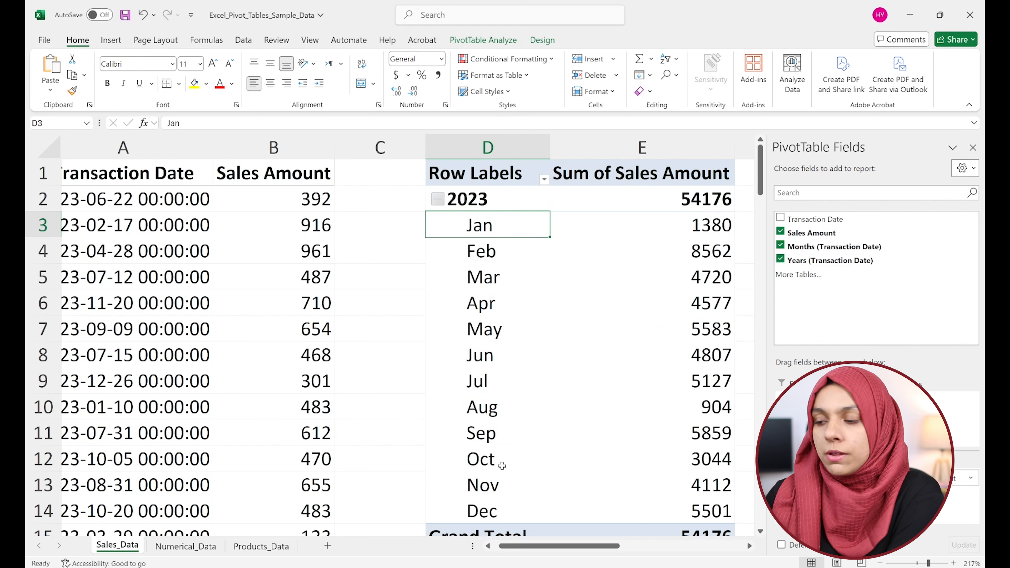
Toggle the month details of the 2023 group in the pivot table, leaving the group collapsed.
click(438, 199)
click(438, 200)
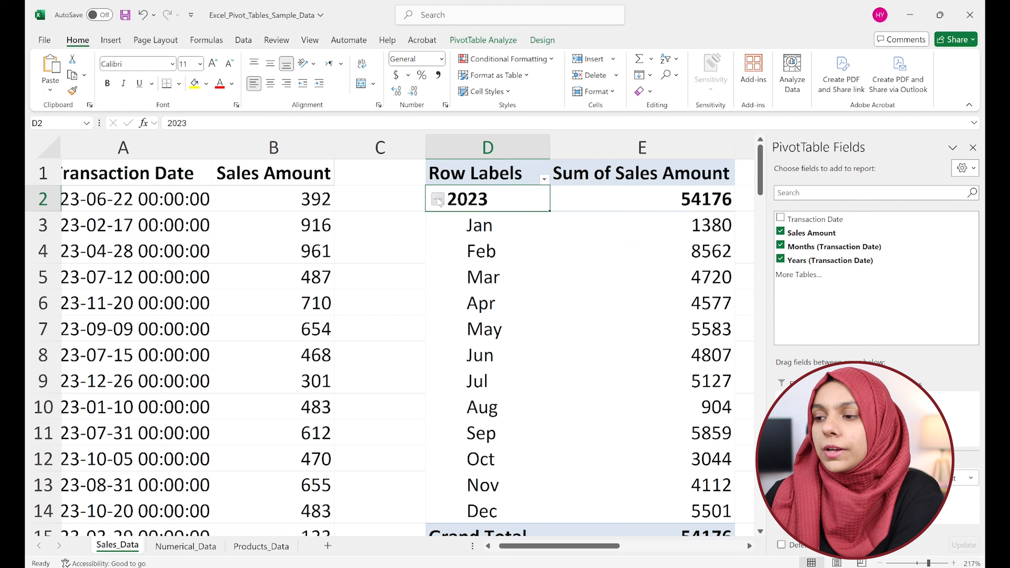
click(439, 199)
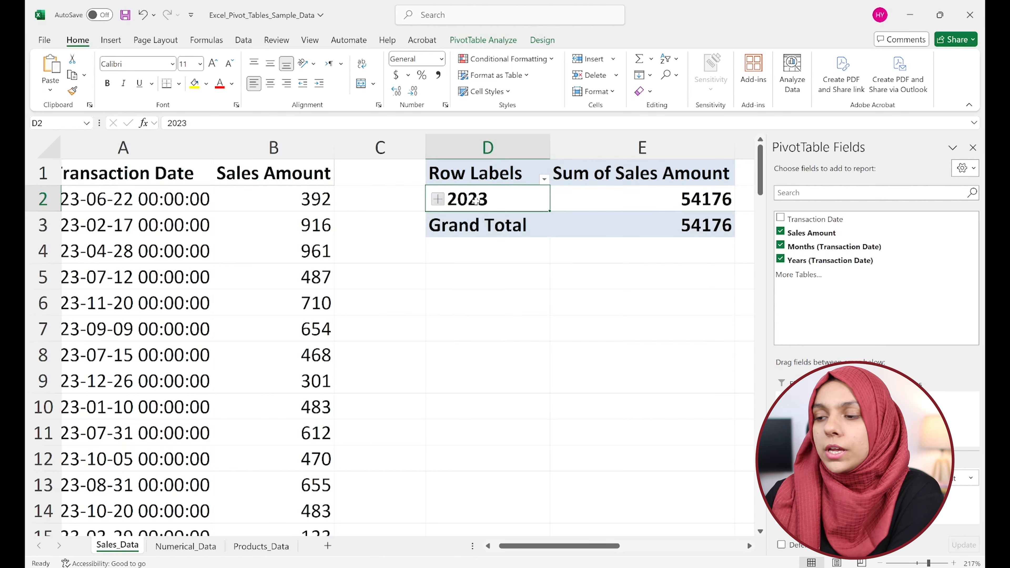
scroll(133, 310, left, 1)
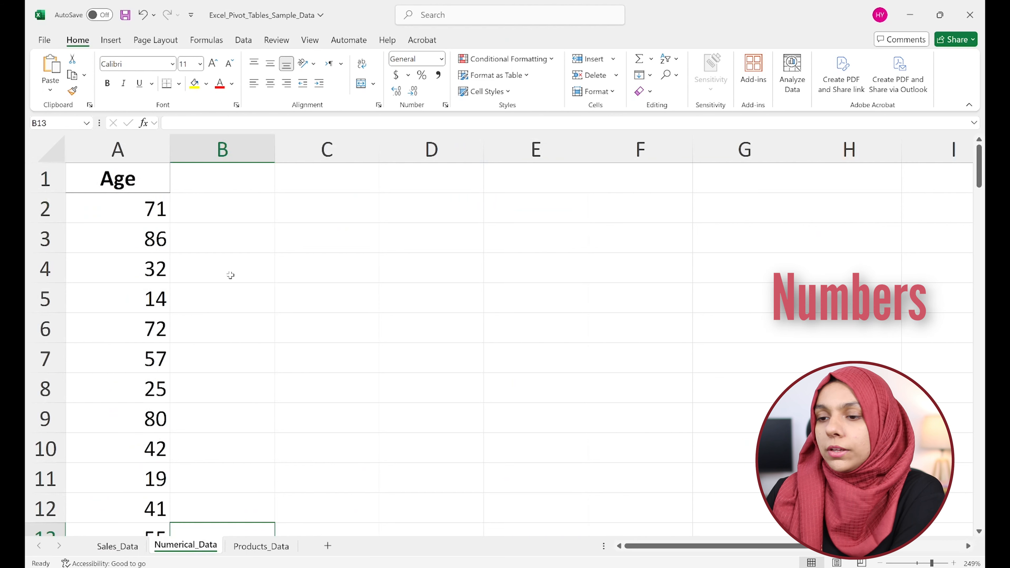
Insert a pivot table from the Numerical_Data Age column at cell C1 of the existing worksheet, with Age in the rows.
click(120, 223)
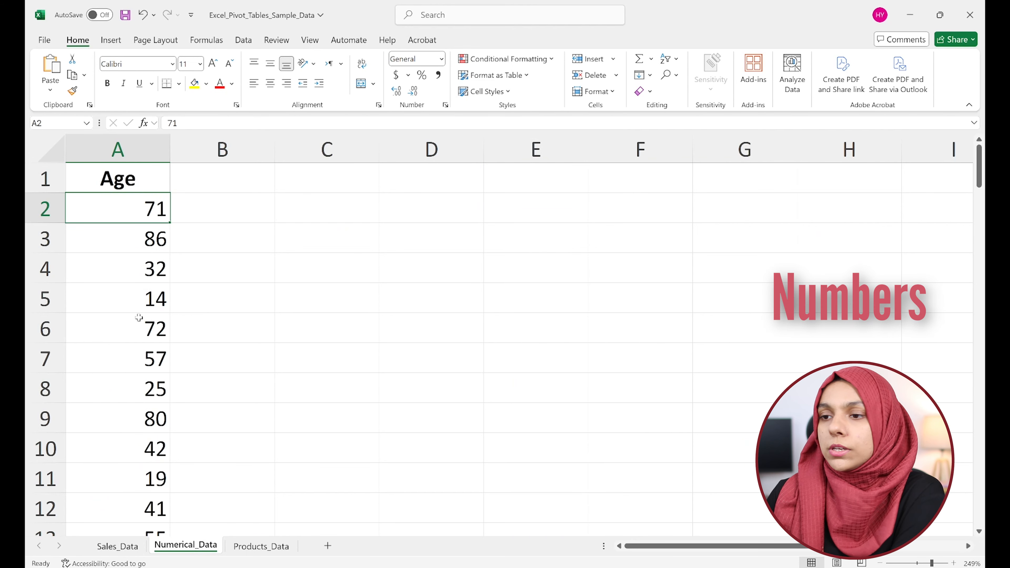
click(111, 41)
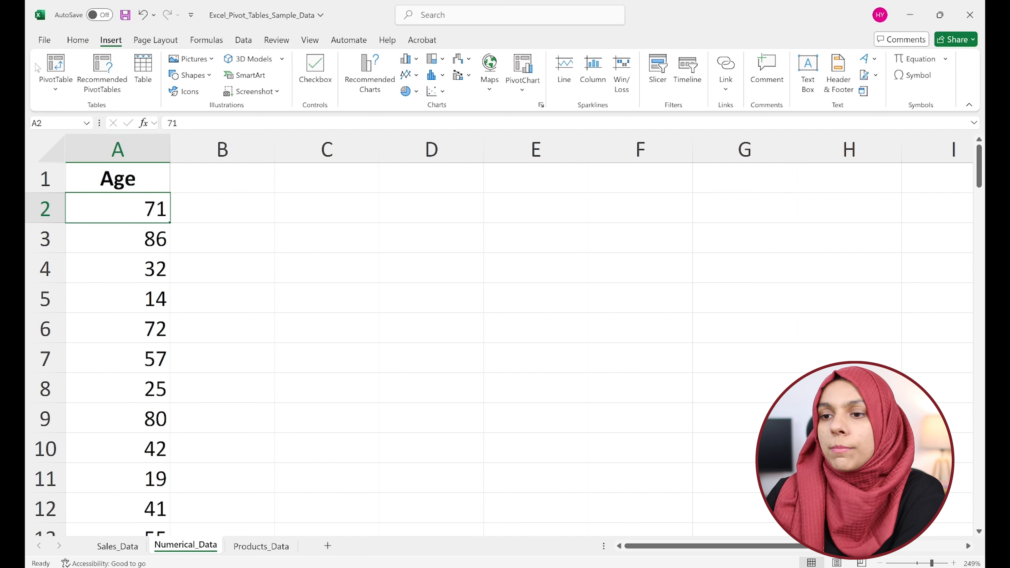
click(40, 69)
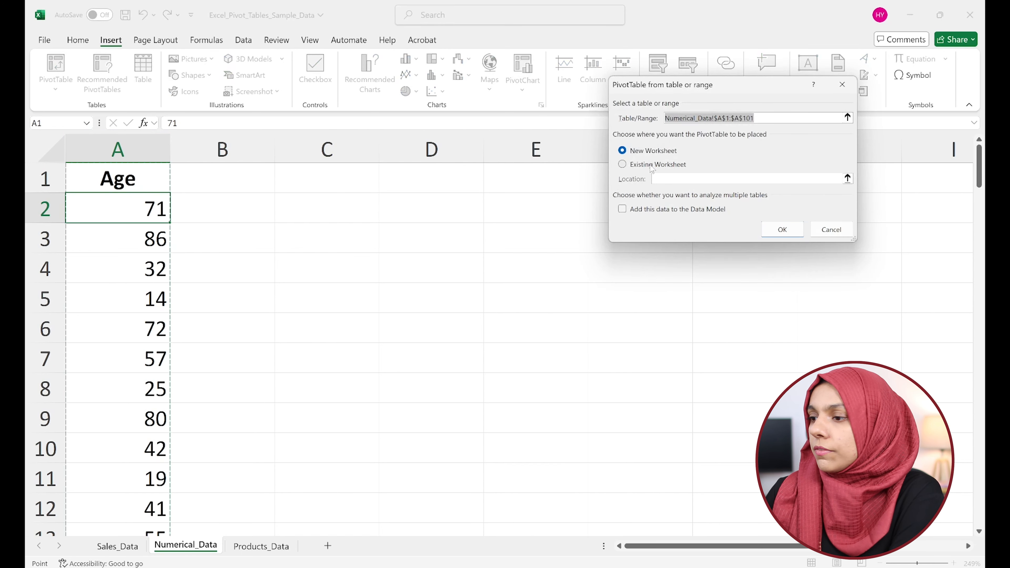
click(651, 168)
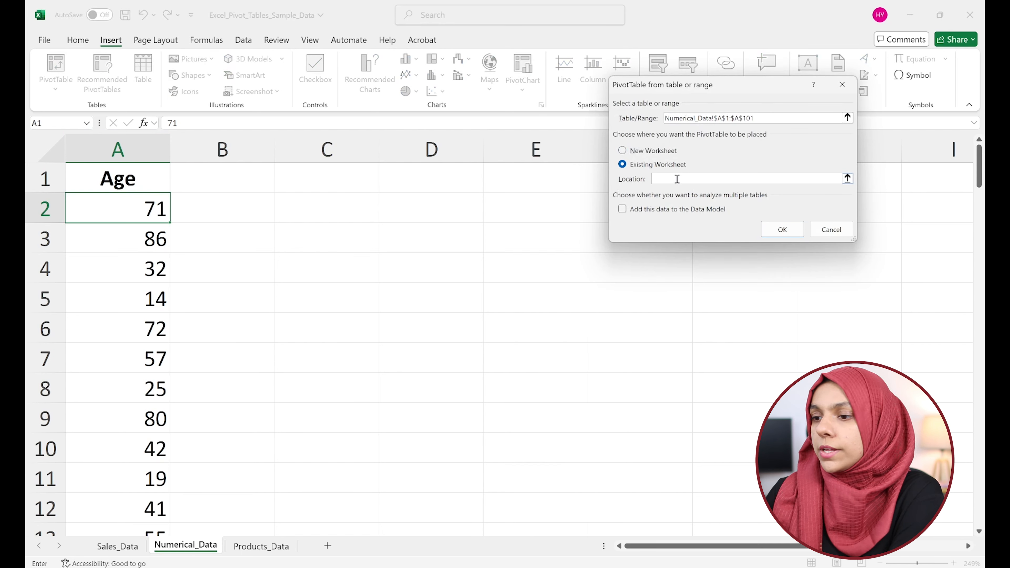
click(330, 171)
click(774, 230)
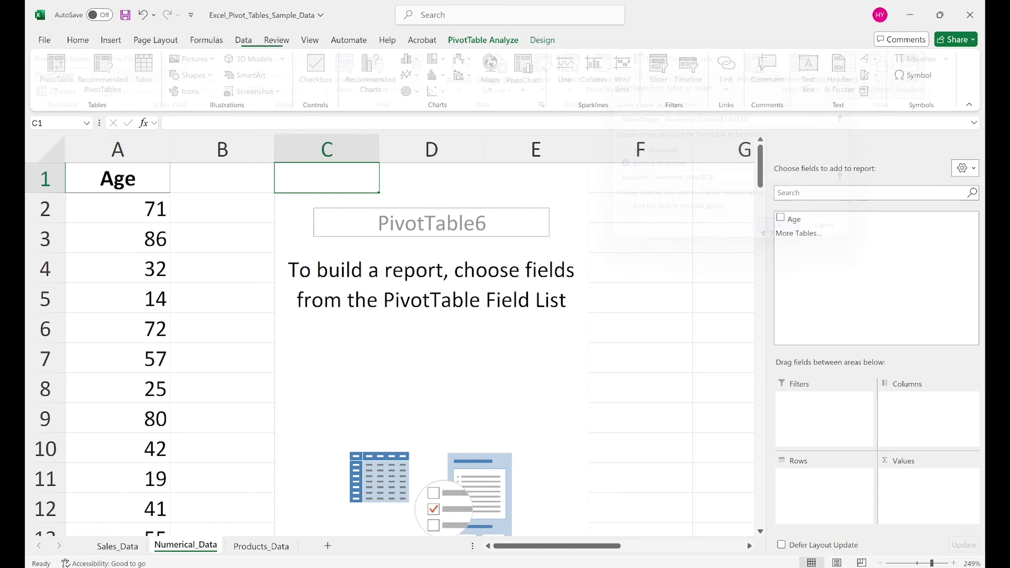
drag(794, 220, 827, 503)
Group the pivot table's Age row labels in intervals of 10, starting at 1 and ending at 98.
click(316, 243)
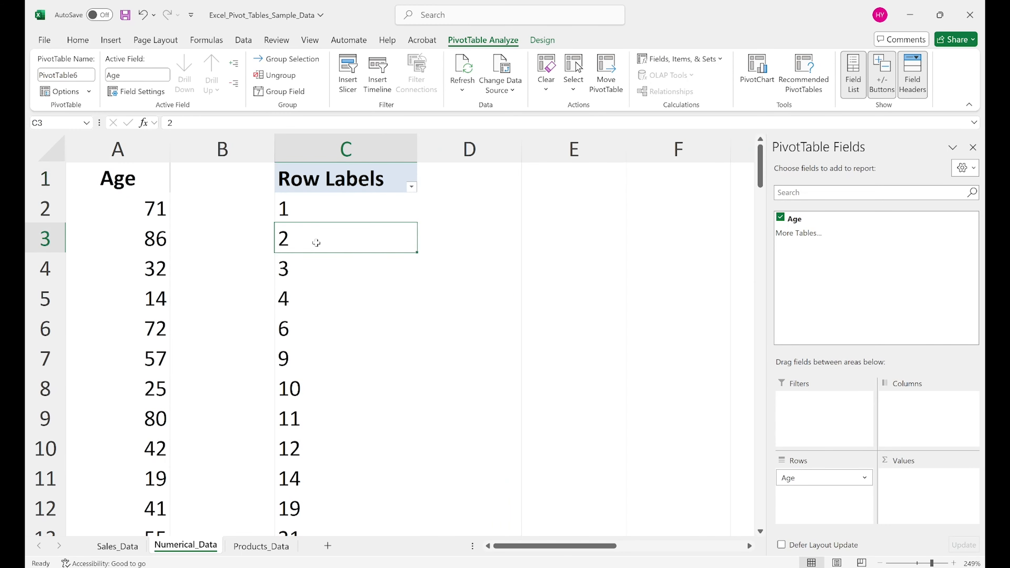
right_click(312, 276)
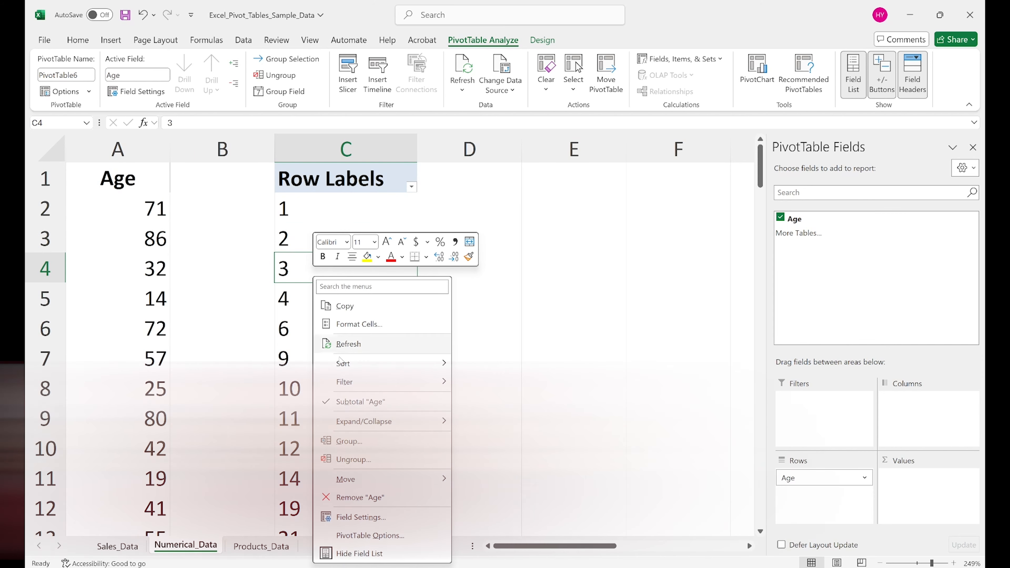
click(367, 446)
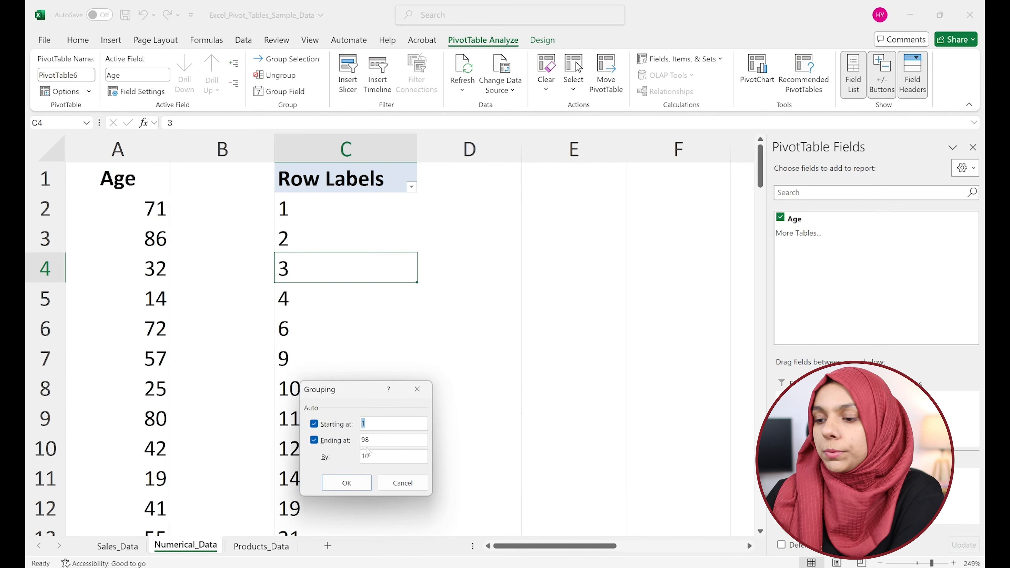
drag(345, 397, 479, 247)
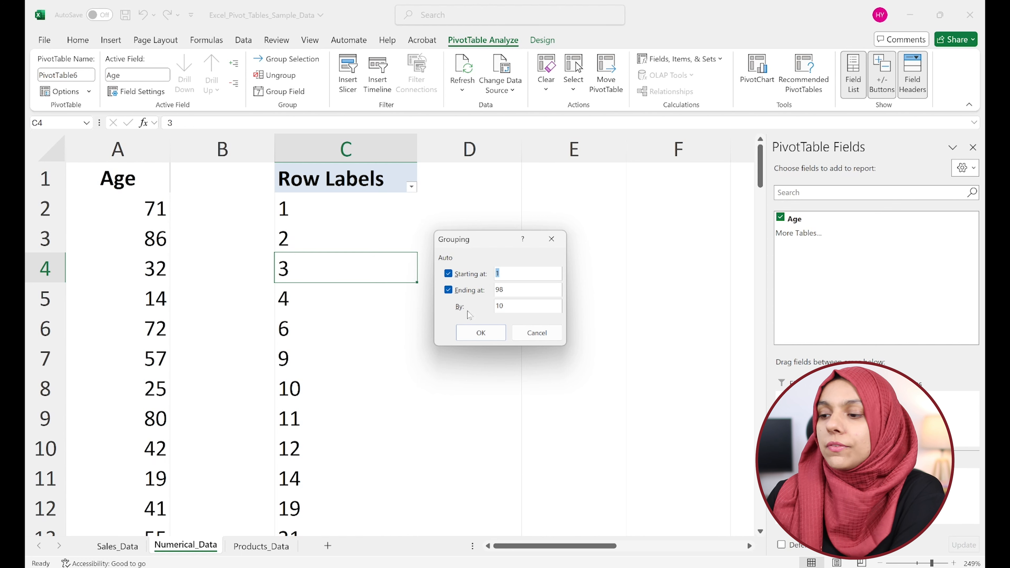
click(513, 311)
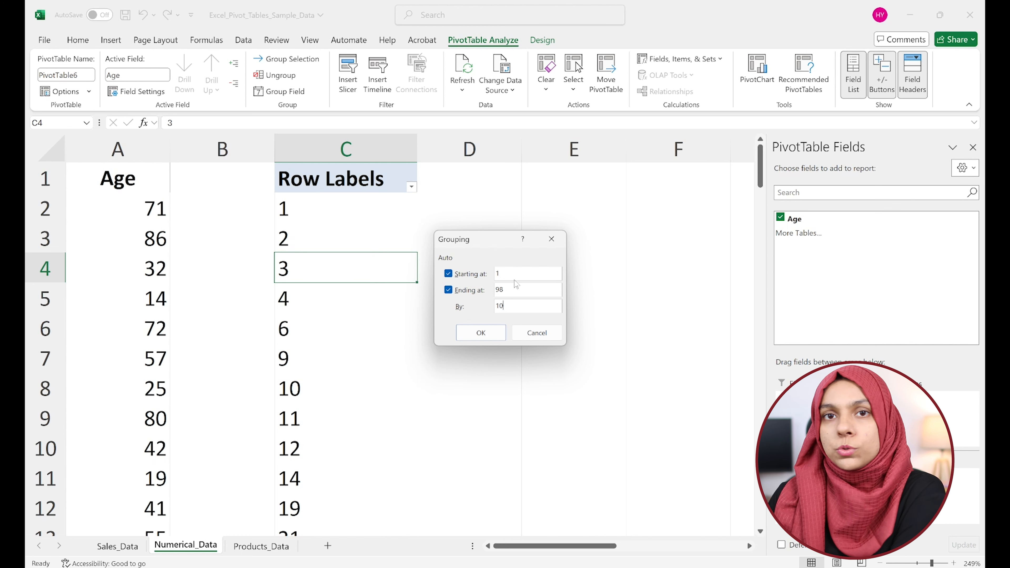
click(490, 338)
click(331, 246)
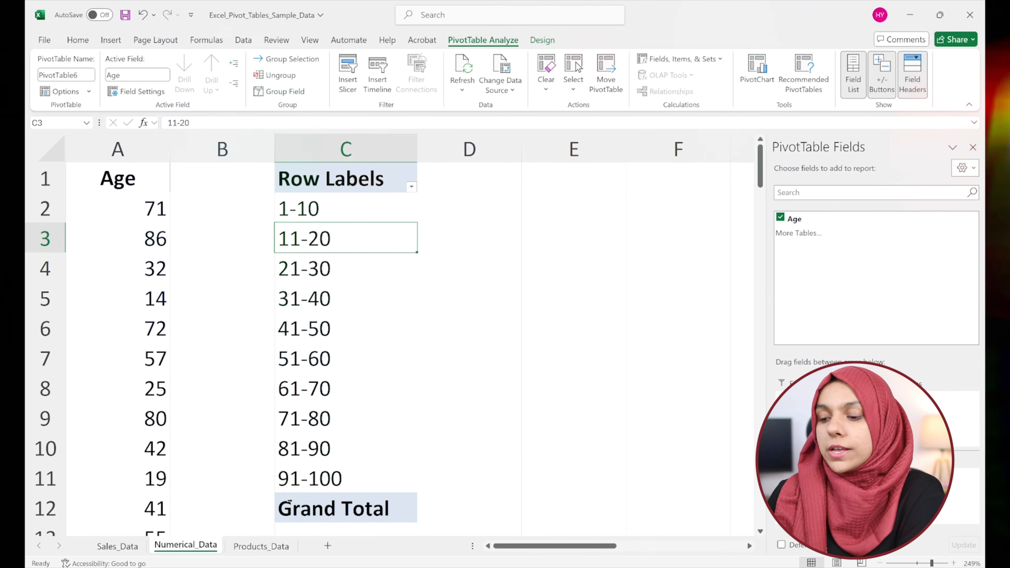
Switch to the Products_Data worksheet with the product names.
click(262, 546)
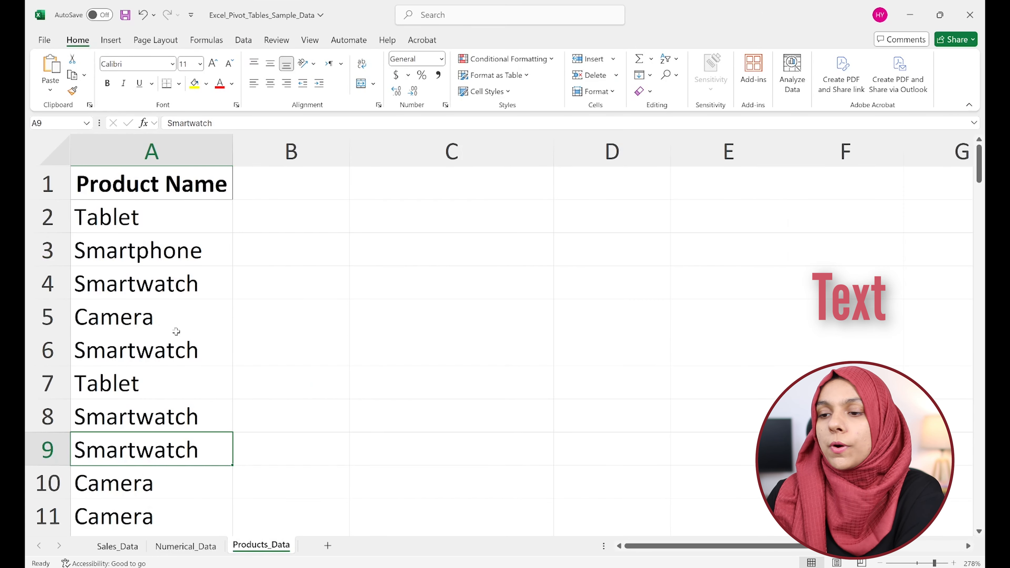
Insert a pivot table from the Products_Data Product Name column at cell C1 of the existing worksheet, with Product Name in the rows.
click(169, 261)
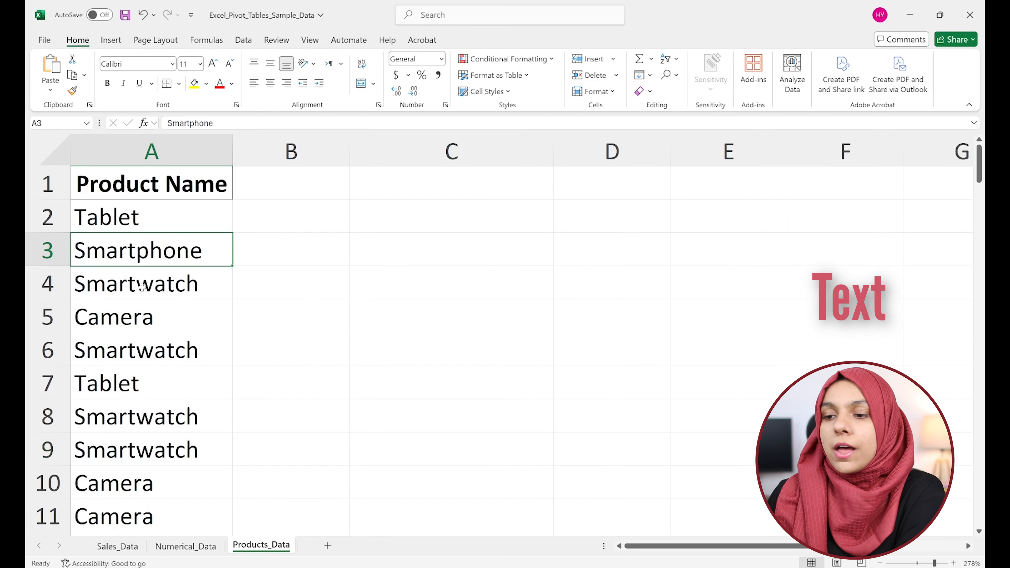
click(160, 323)
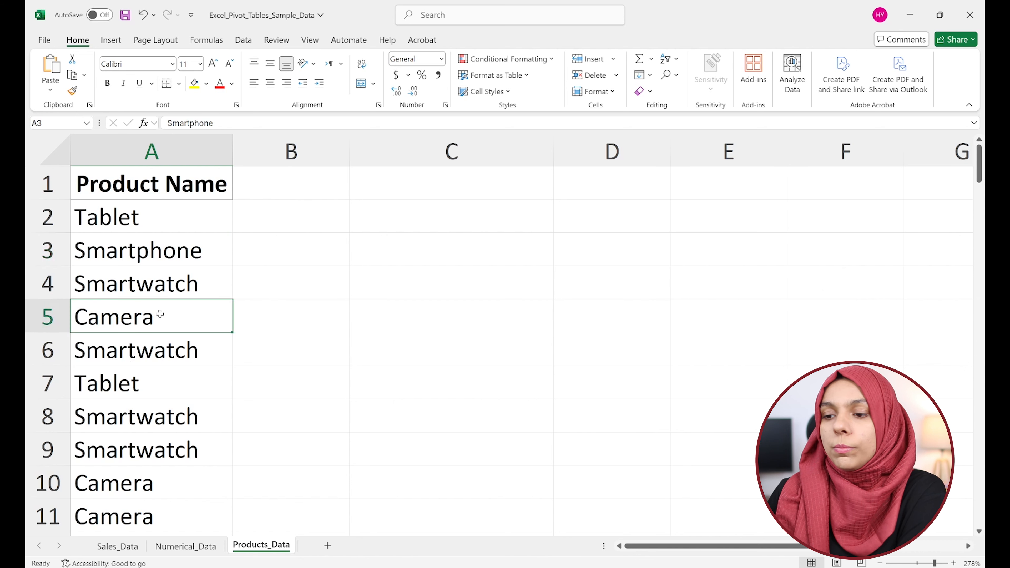
click(111, 39)
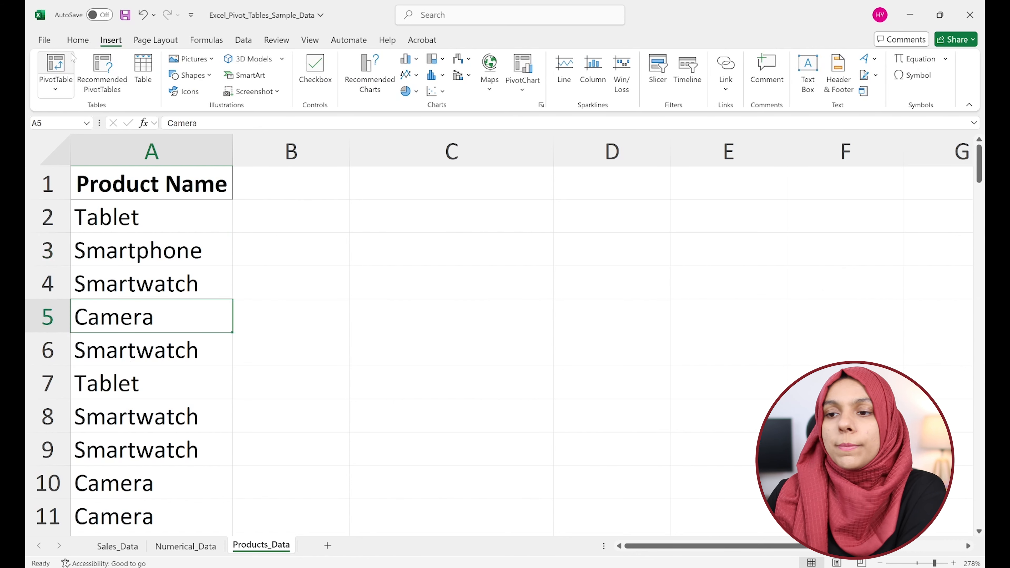
click(56, 66)
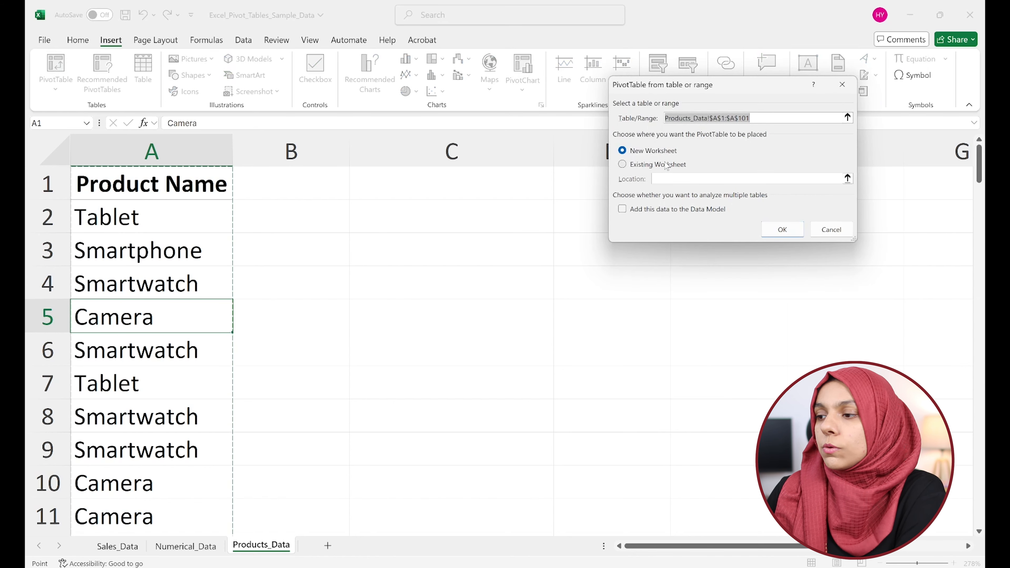
click(670, 167)
click(399, 182)
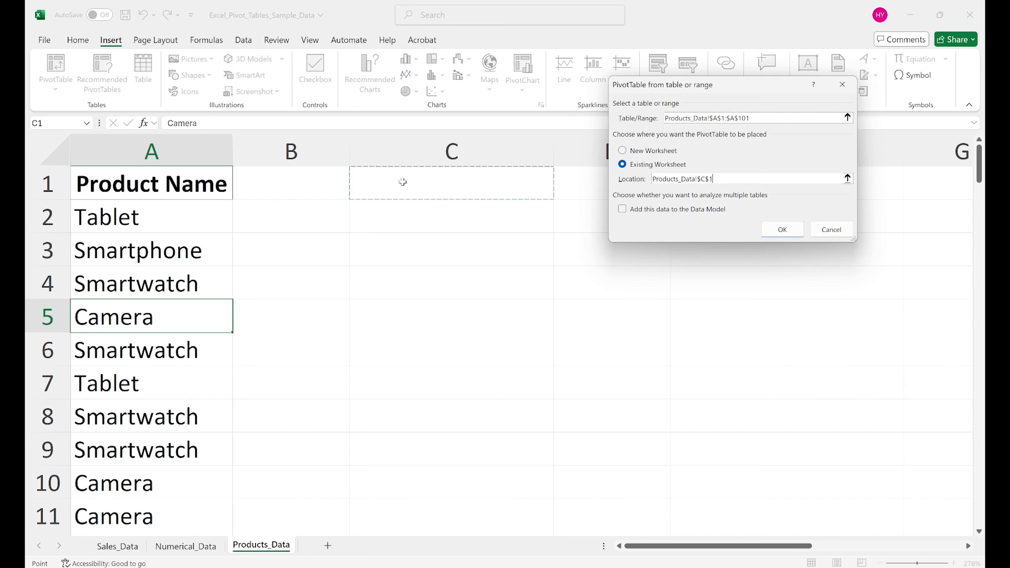
click(768, 235)
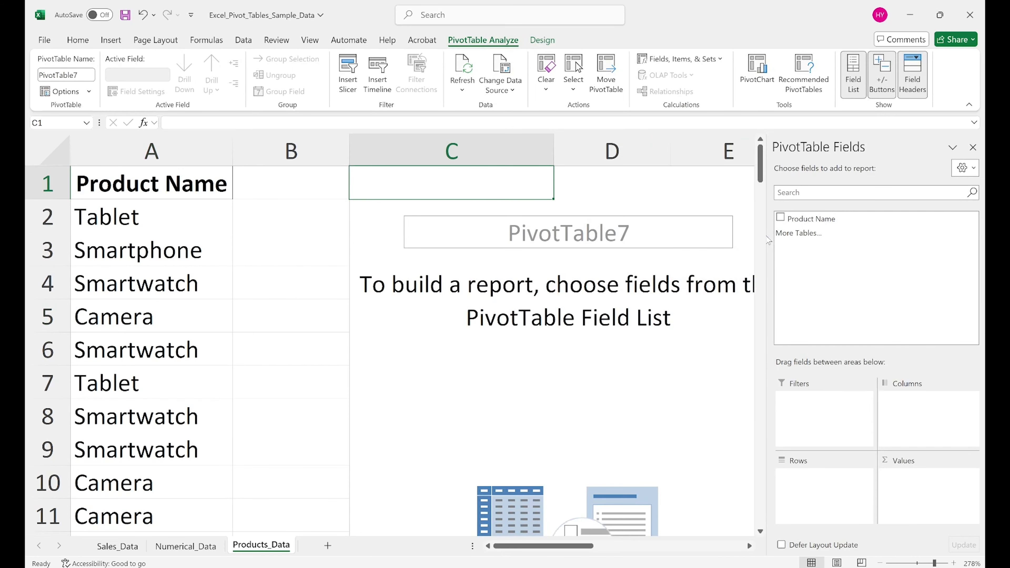
drag(807, 220, 798, 493)
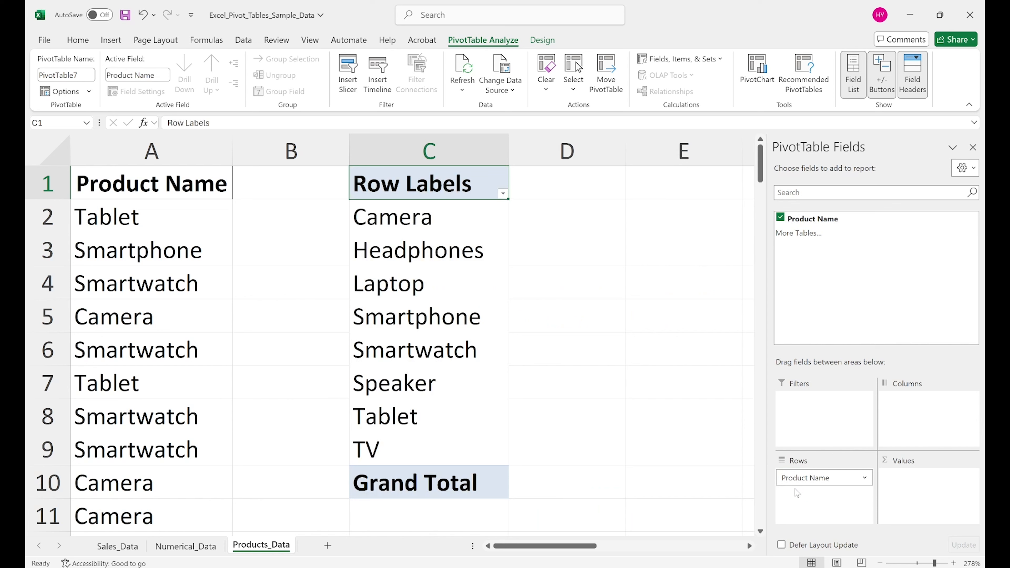
Group the Headphones and Speaker row labels of the pivot table together.
drag(396, 224, 394, 440)
click(415, 225)
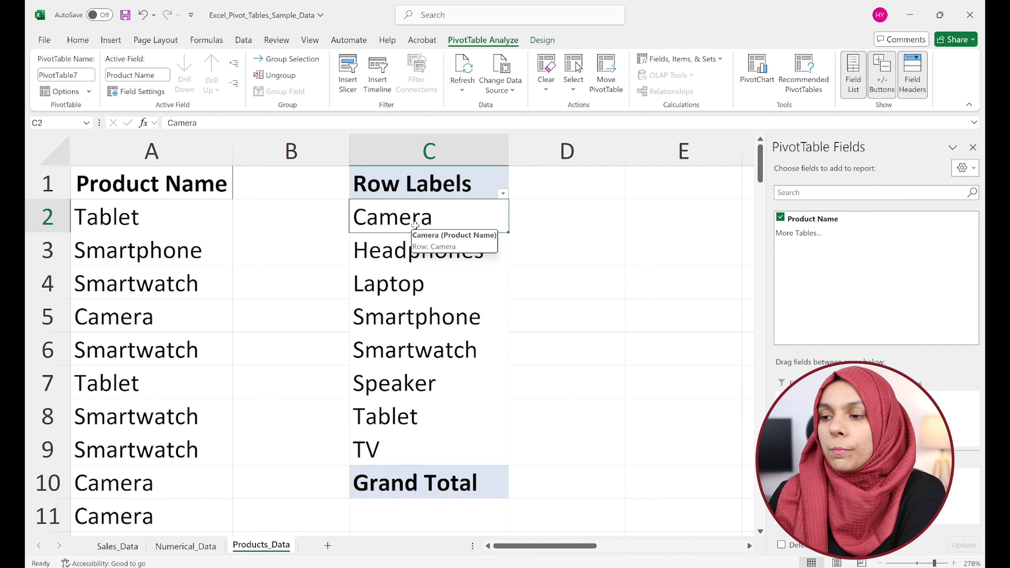
key(Down)
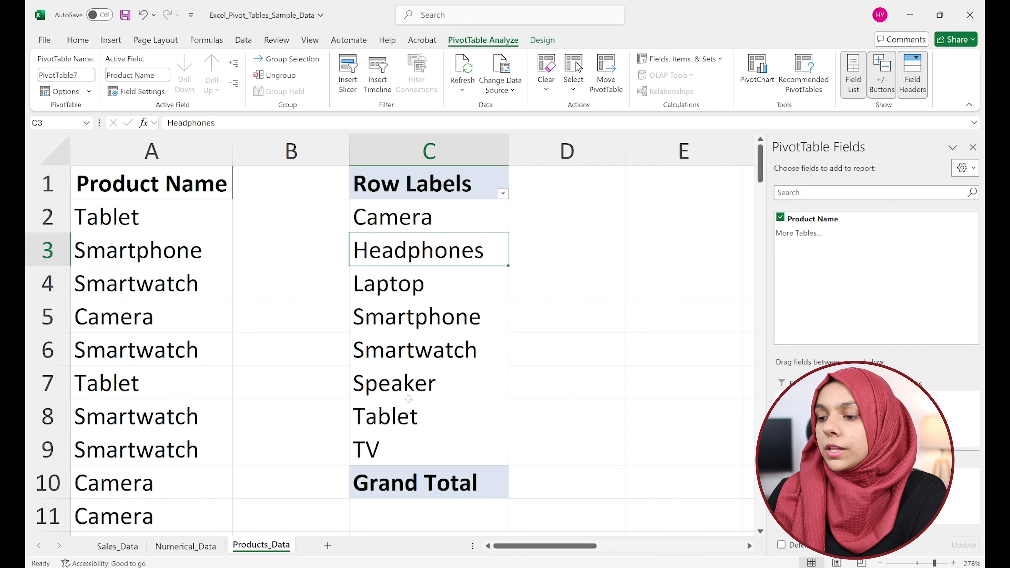
ctrl+click(403, 385)
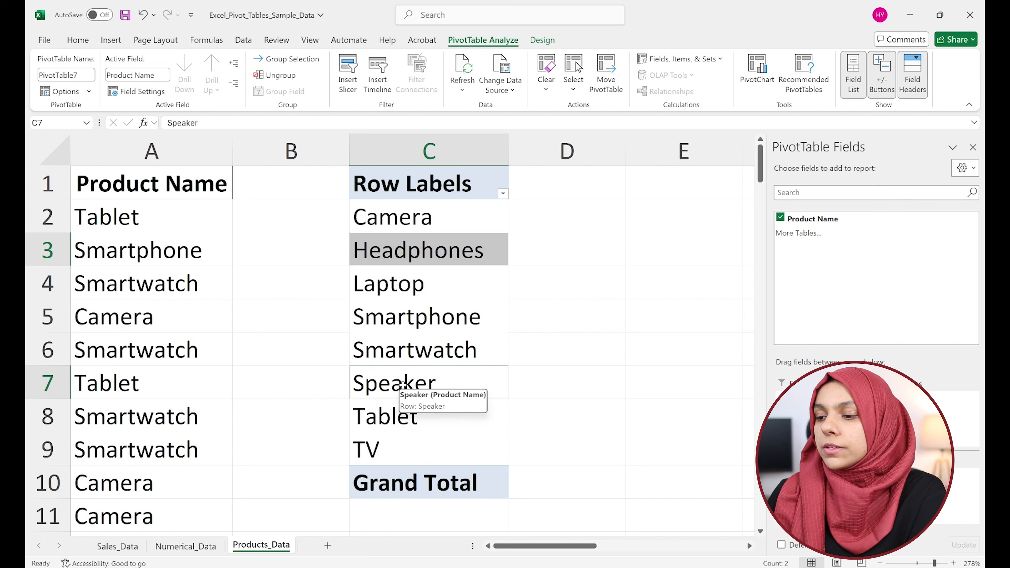
right_click(433, 392)
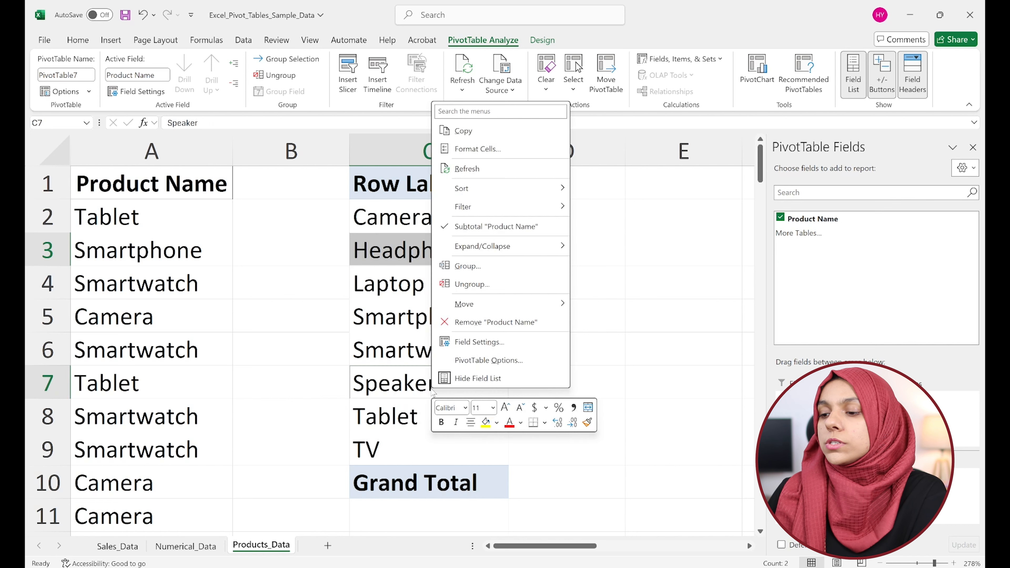
click(480, 265)
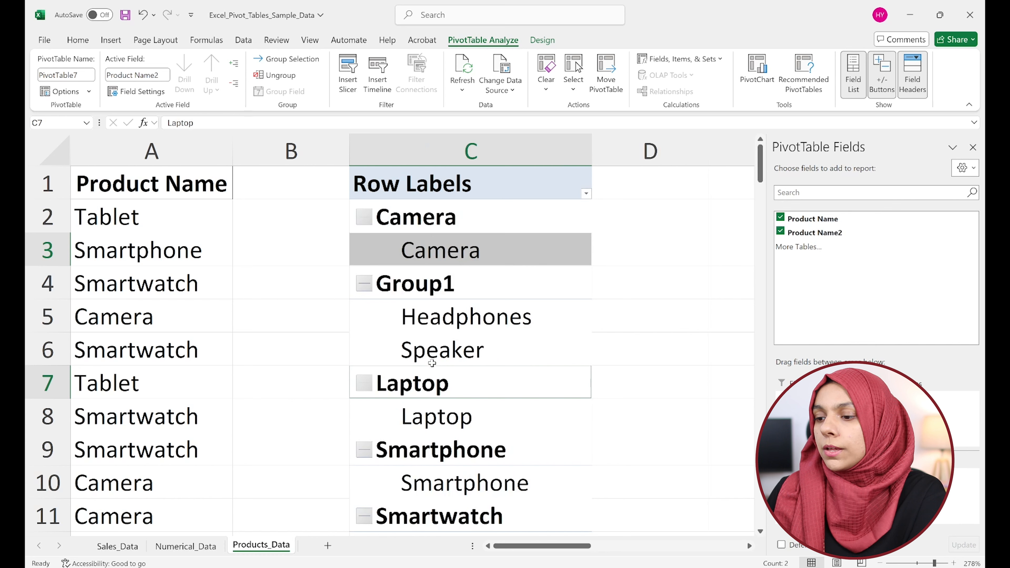
Rename the group containing Headphones and Speaker as Audio Category.
click(425, 289)
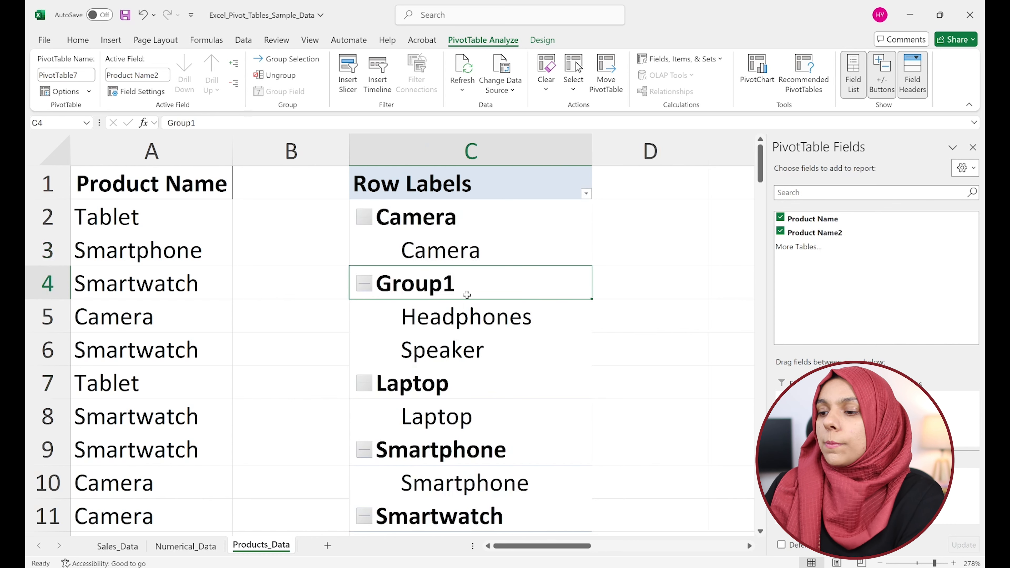
text(Audio G)
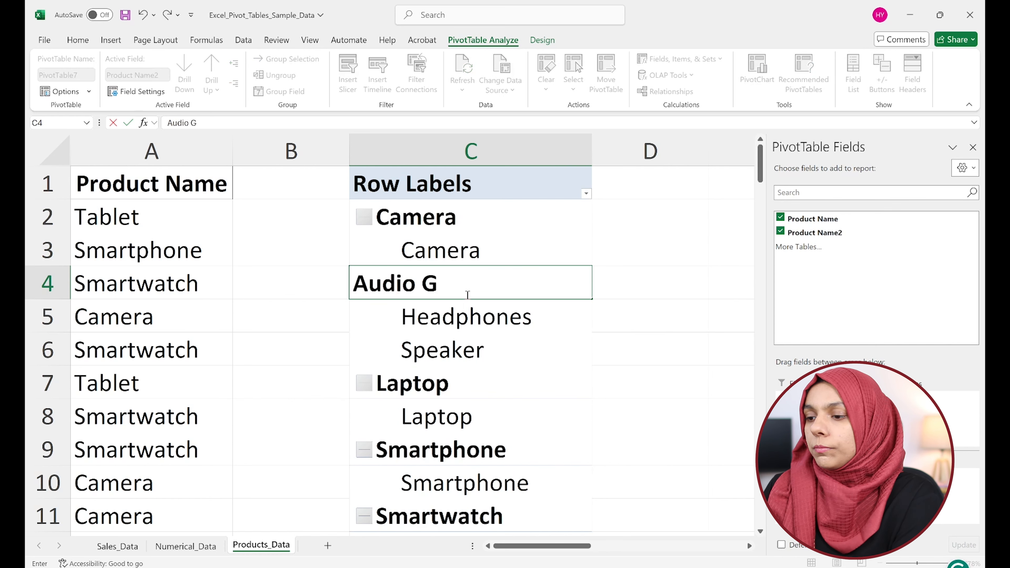
key(BackSpace)
text(Cag)
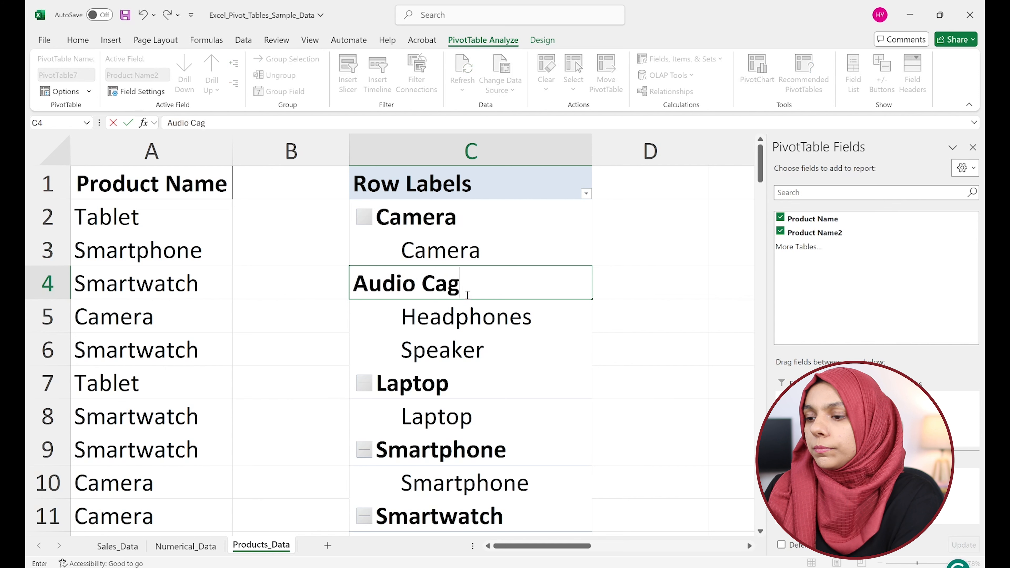
key(BackSpace)
text(tegory)
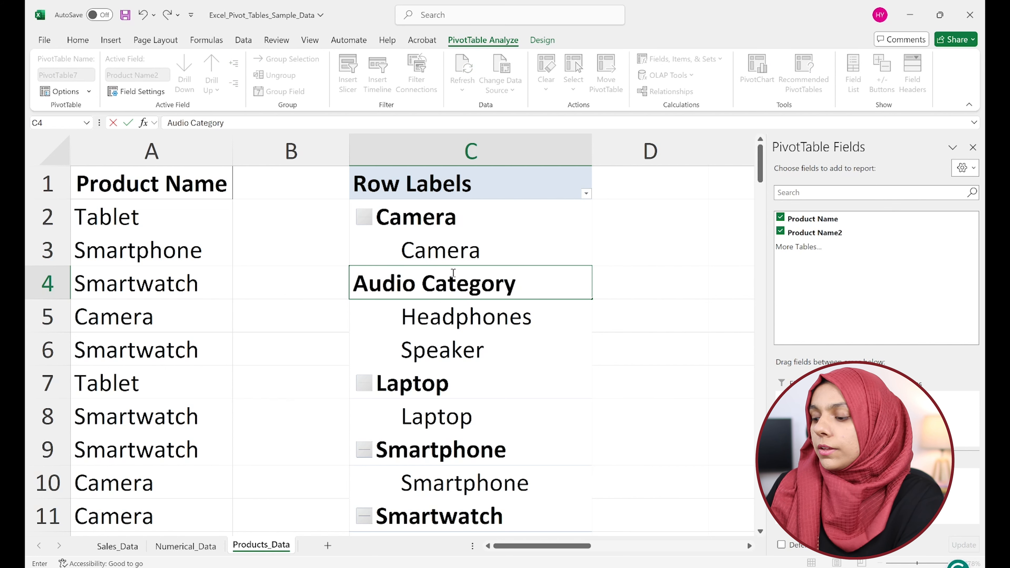
key(Return)
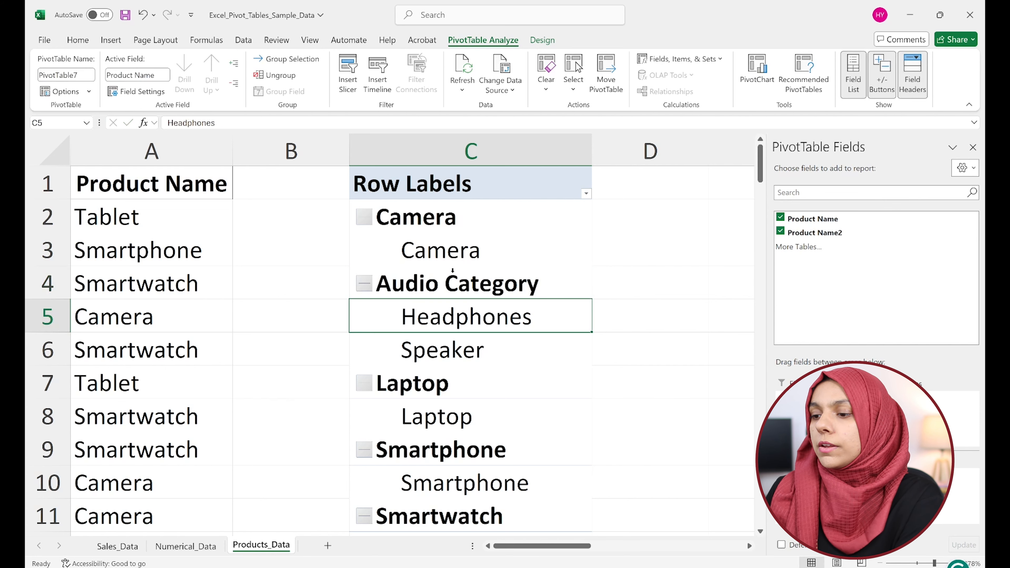
Group the Camera, Laptop, Smartwatch and TV row labels of the pivot table together.
click(419, 226)
scroll(419, 226, down, 1)
scroll(526, 258, up, 1)
scroll(526, 257, down, 3)
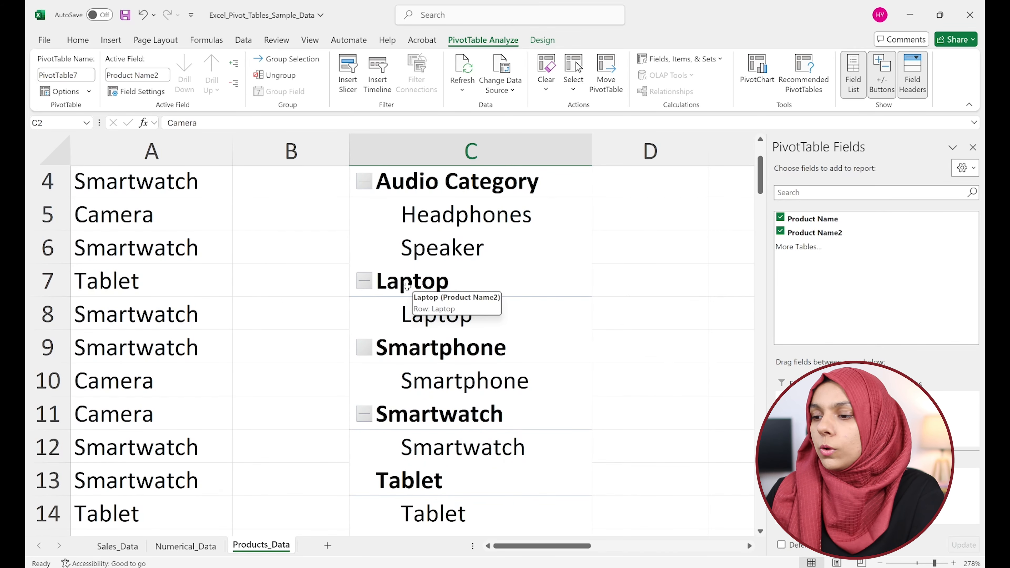
click(422, 287)
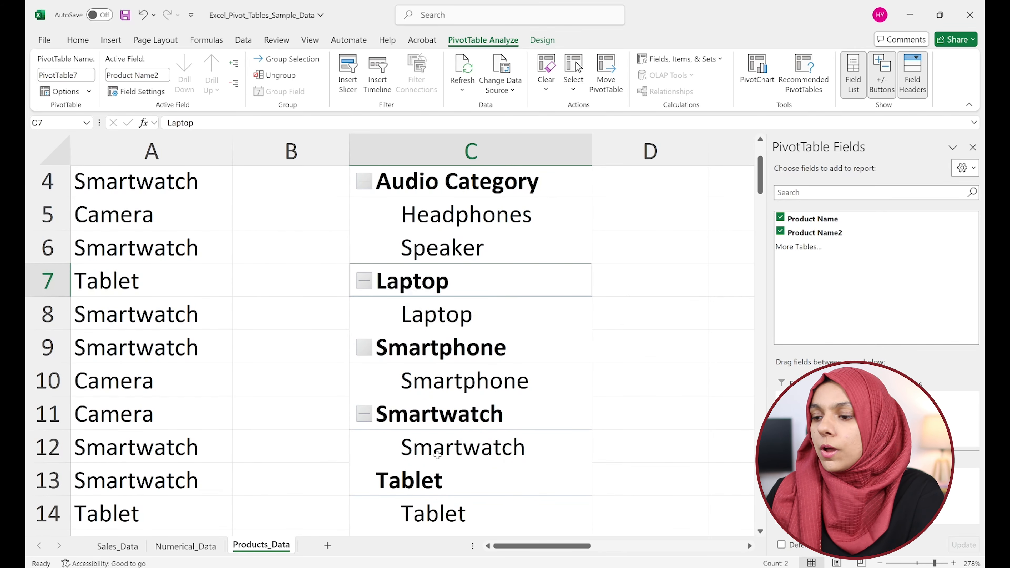
scroll(419, 412, down, 1)
ctrl+click(419, 412)
scroll(549, 390, down, 3)
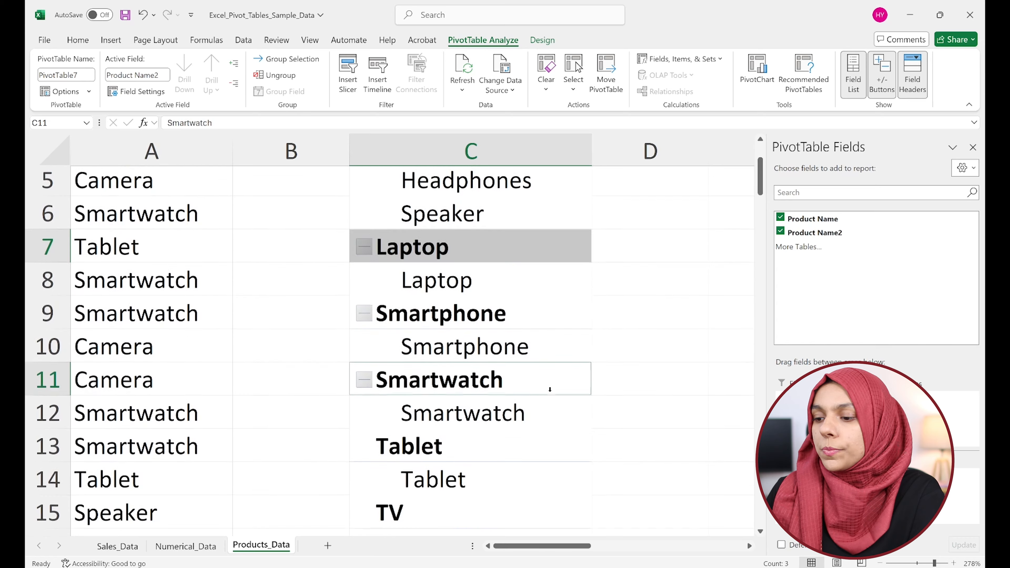
ctrl+click(419, 458)
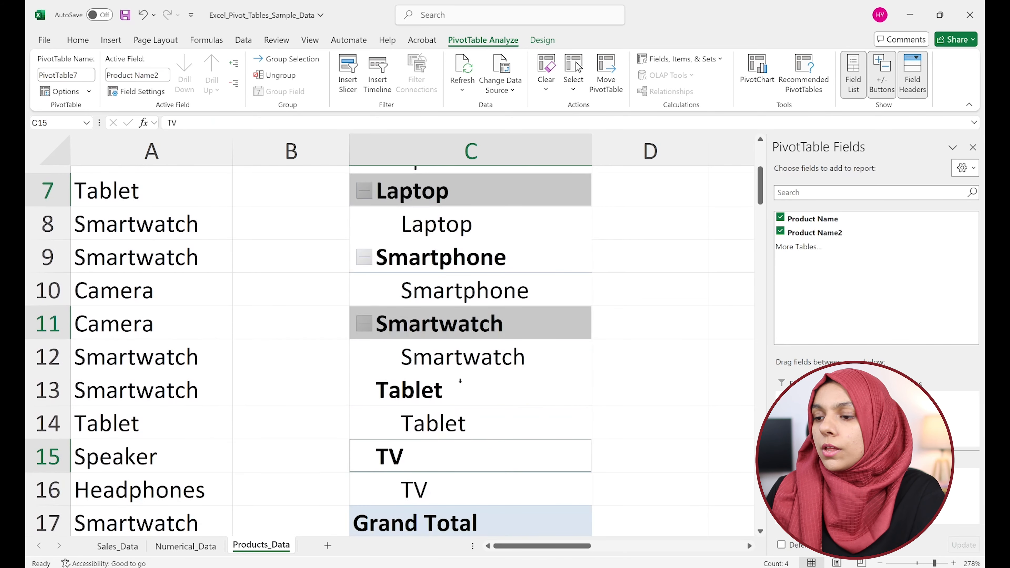
right_click(434, 325)
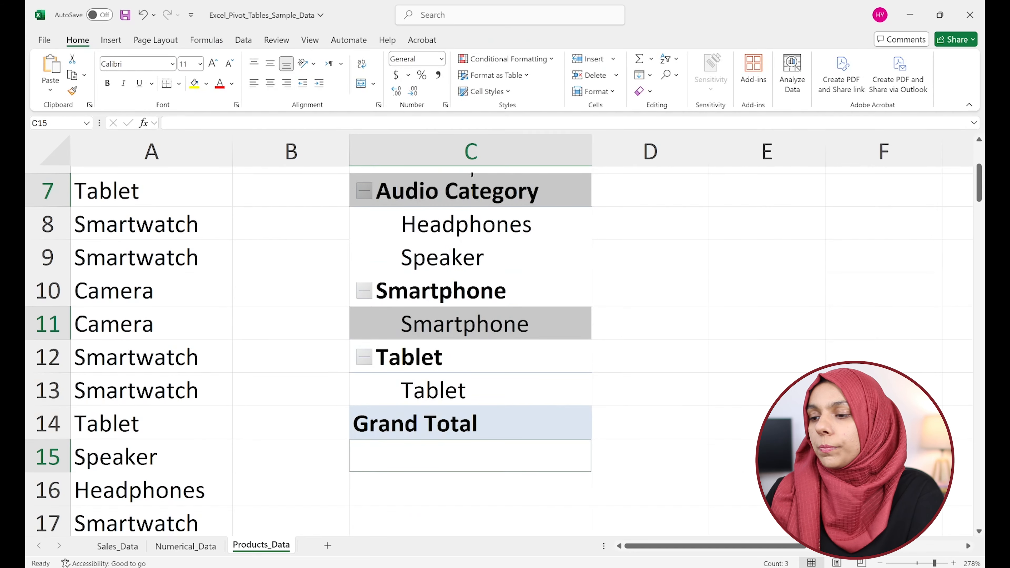
Rename the group containing Camera, Laptop, Smartwatch and TV as Electronics Category.
scroll(476, 341, up, 3)
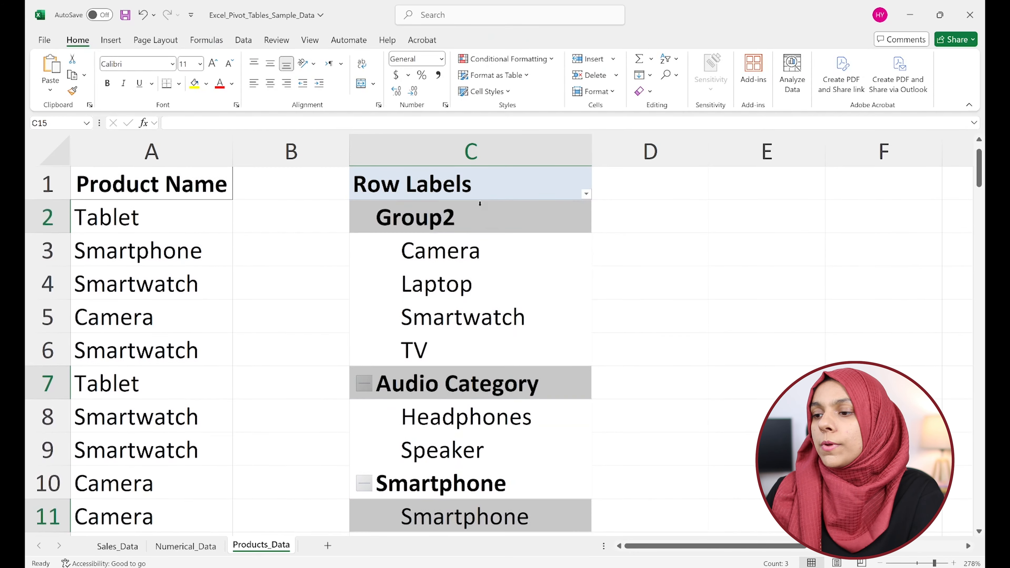
click(417, 223)
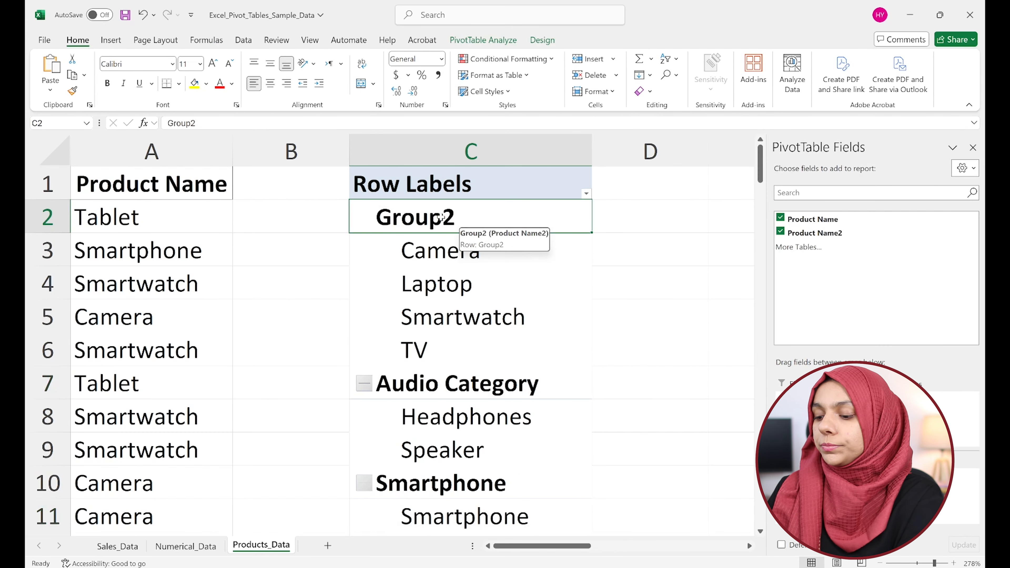
text(Elect)
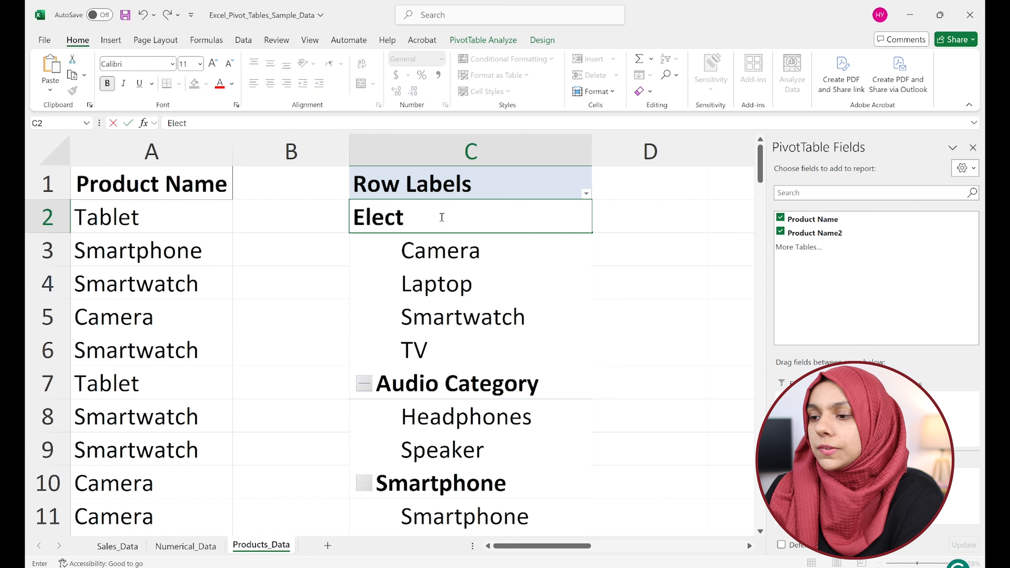
text(ronics G)
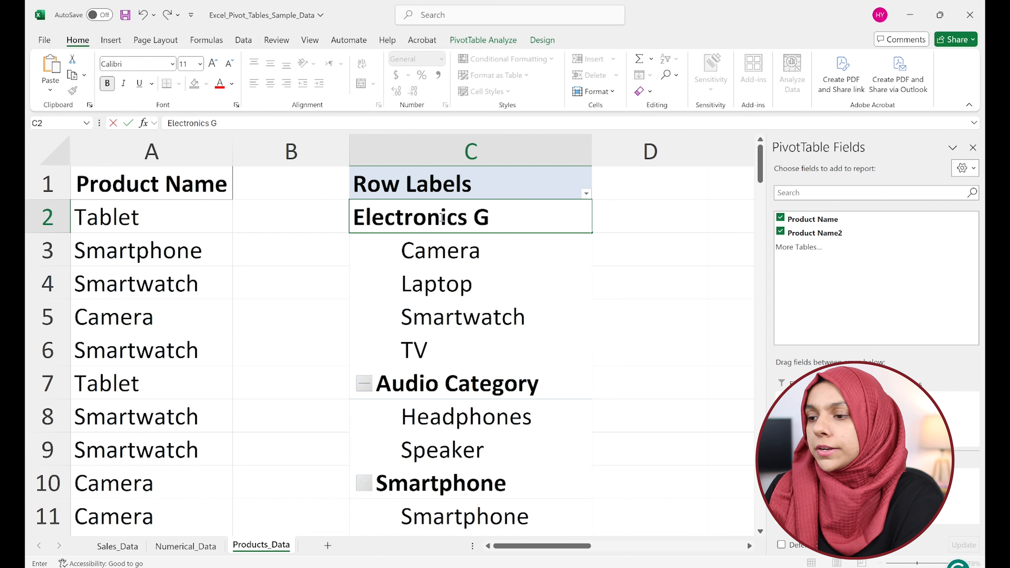
key(BackSpace)
text(Category)
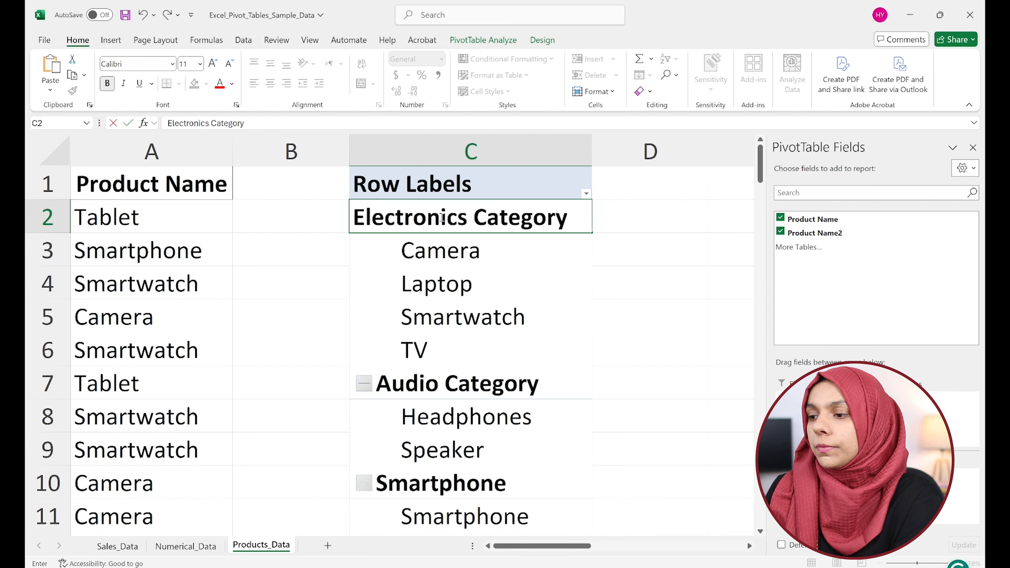
key(Return)
Group the remaining Smartphone and Tablet row labels of the pivot table together.
scroll(442, 218, down, 2)
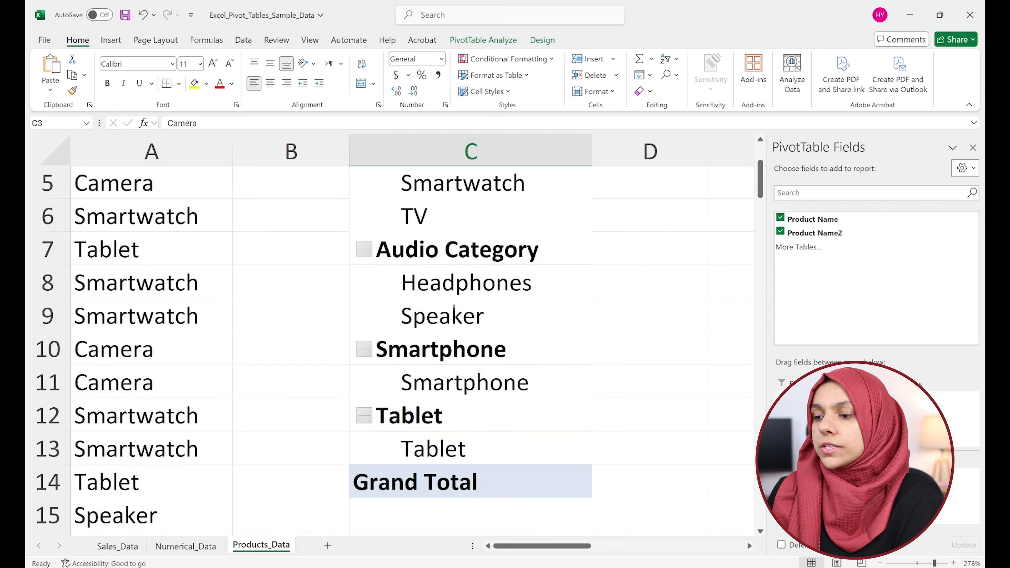
click(441, 350)
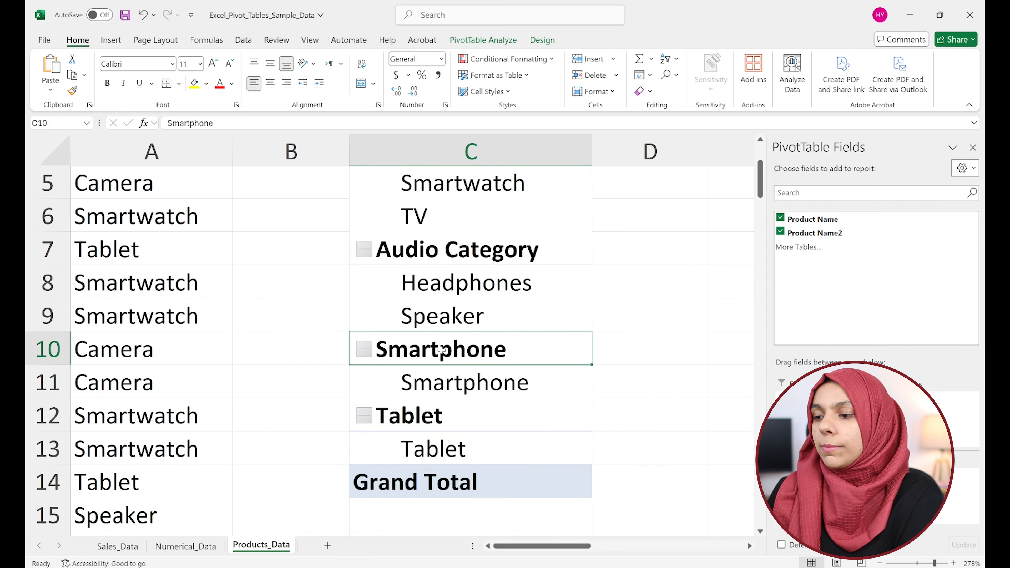
ctrl+click(406, 420)
right_click(423, 419)
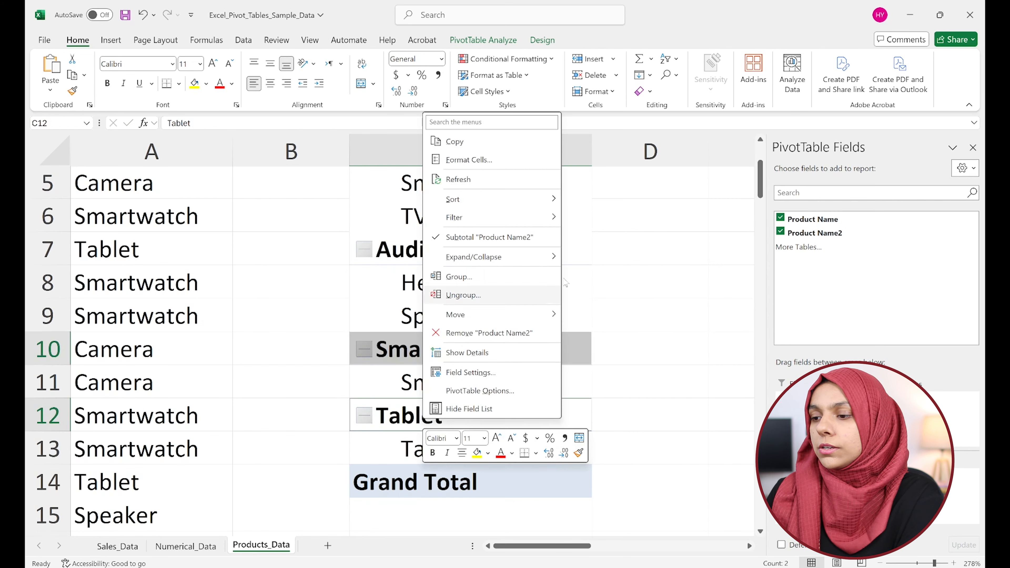
click(508, 277)
Rename the group containing Smartphone and Tablet as Phones Category.
click(444, 356)
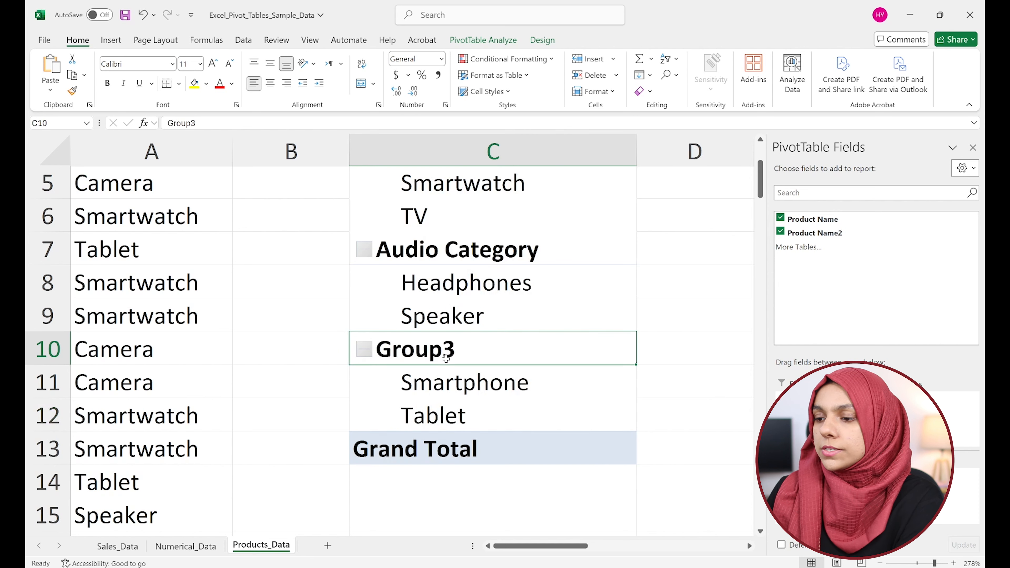
text(P)
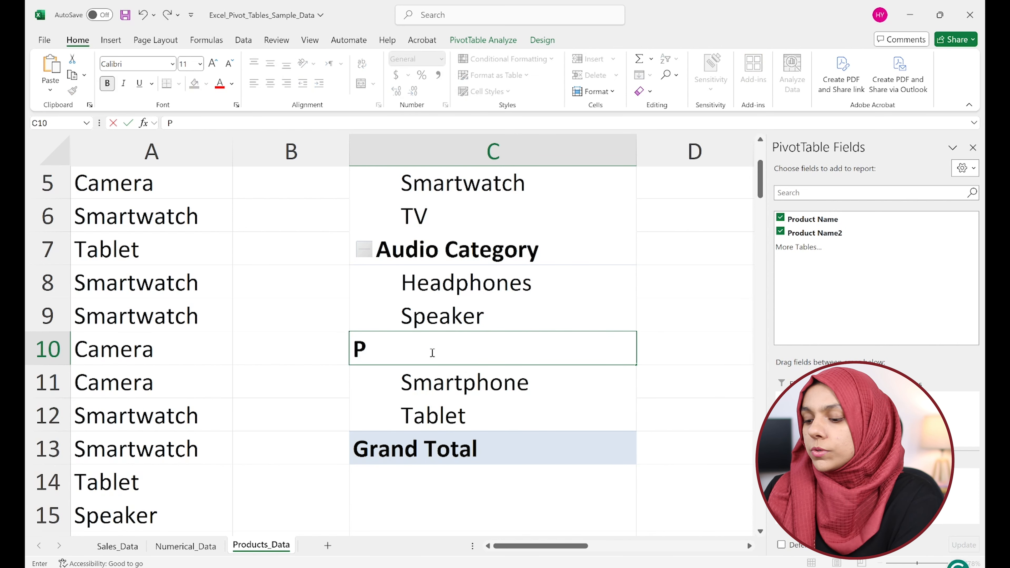
text(hones Category)
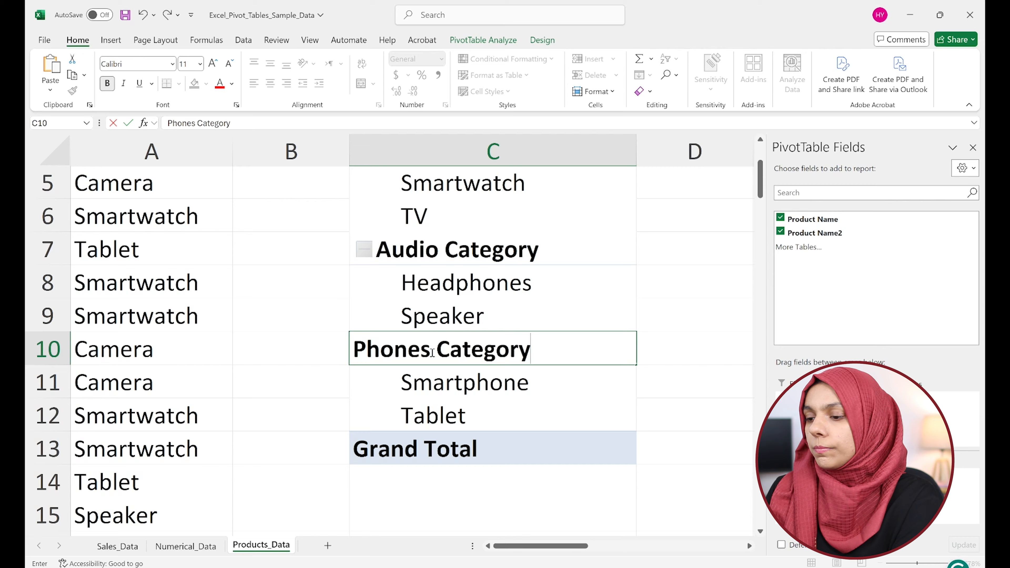
key(Return)
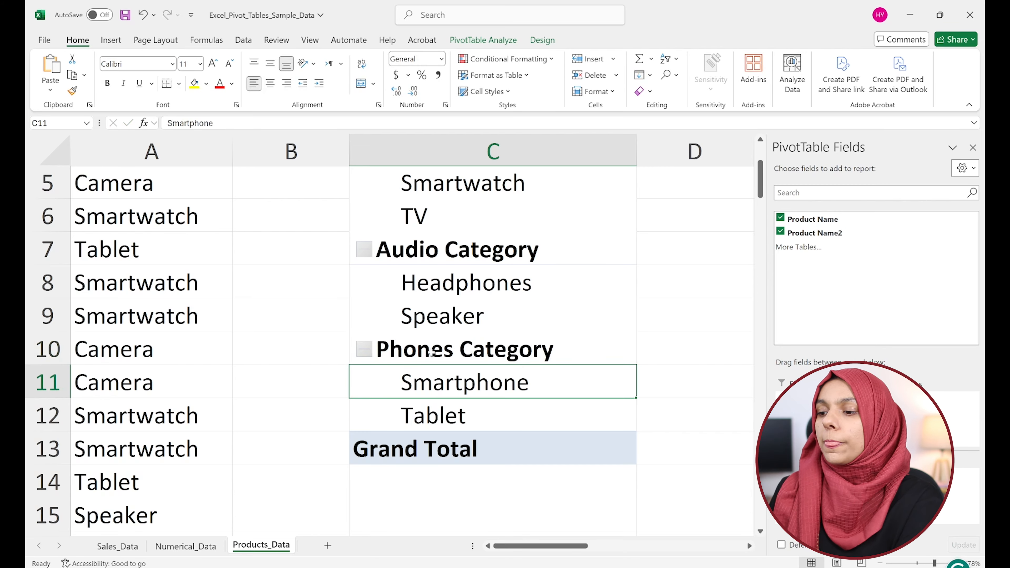
scroll(432, 353, up, 2)
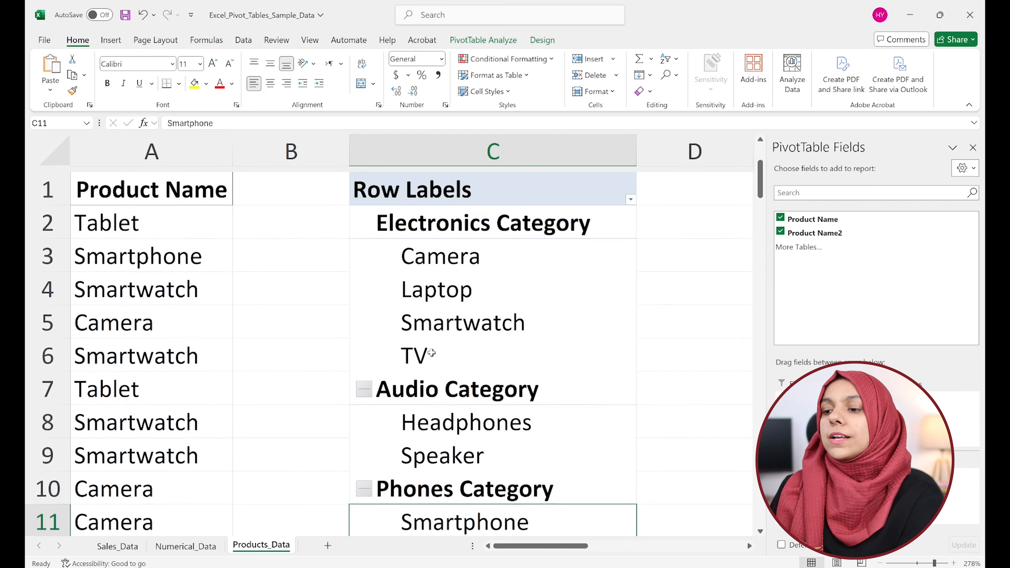
Collapse the Electronics Category, Audio Category and Phones Category groups in the pivot table.
click(435, 222)
scroll(471, 354, down, 2)
click(436, 343)
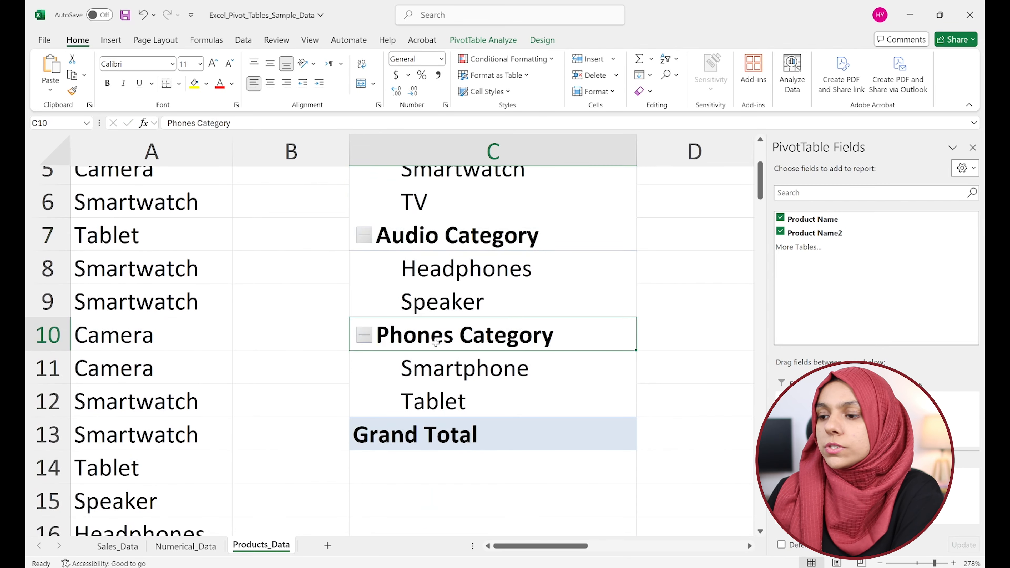
scroll(436, 343, up, 2)
click(453, 227)
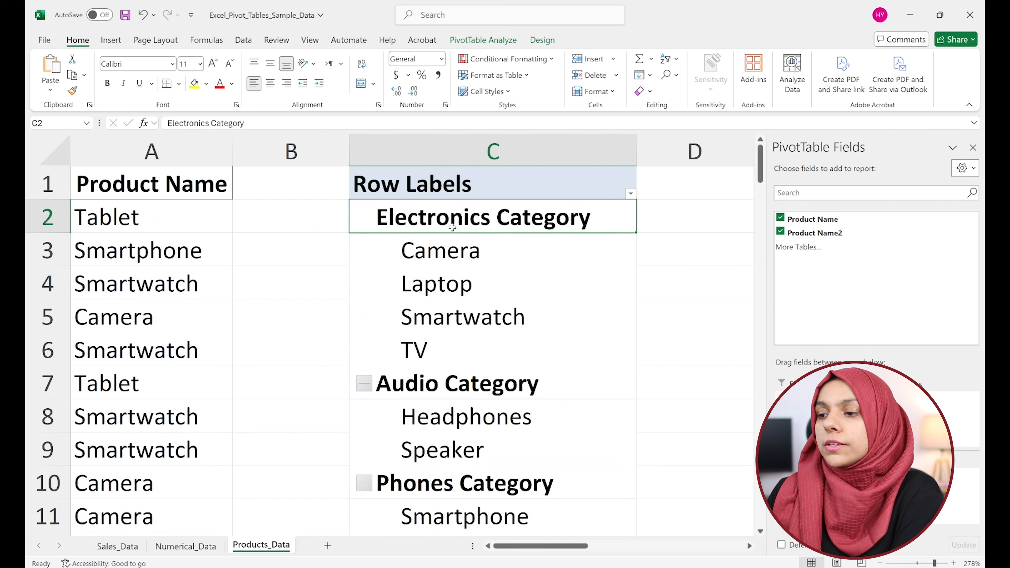
click(362, 217)
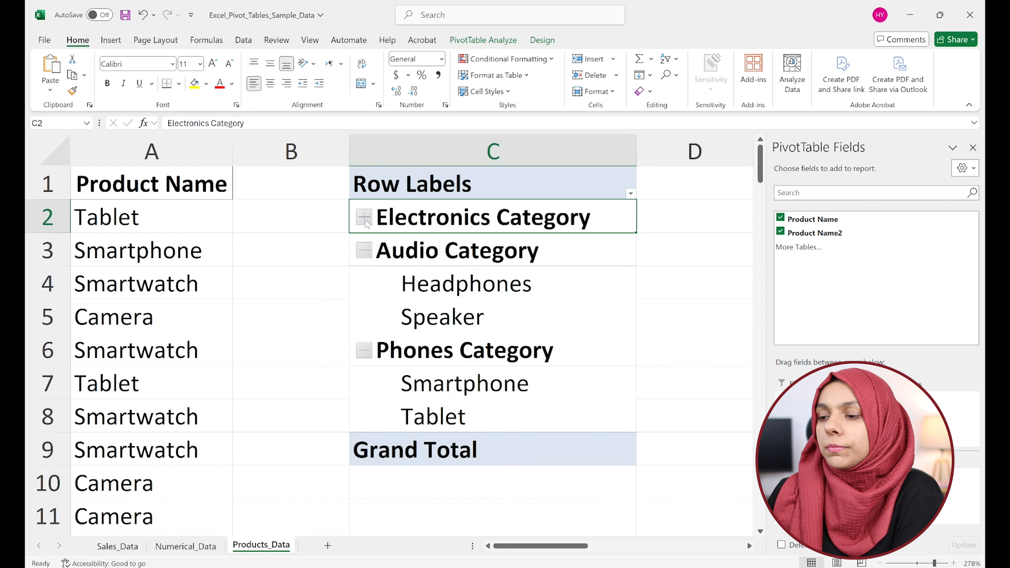
click(364, 251)
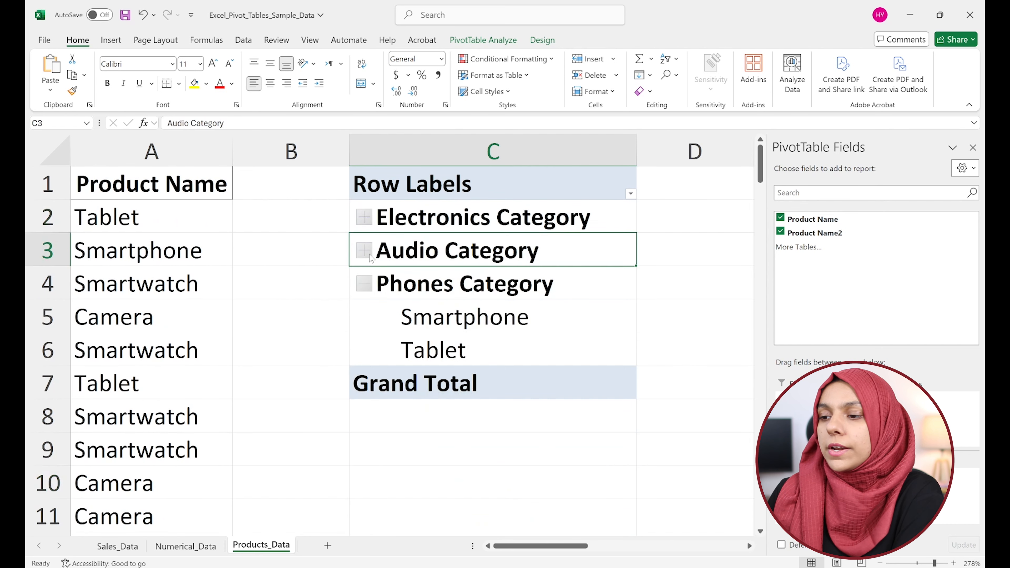
click(363, 283)
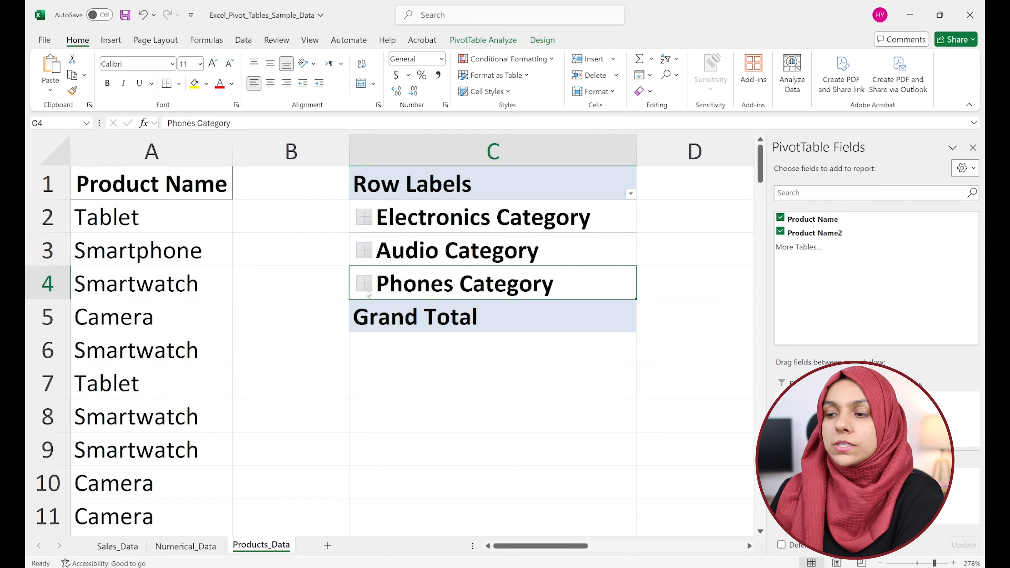
Expand the Phones Category, Audio Category and Electronics Category groups to show their product items.
click(365, 287)
click(365, 252)
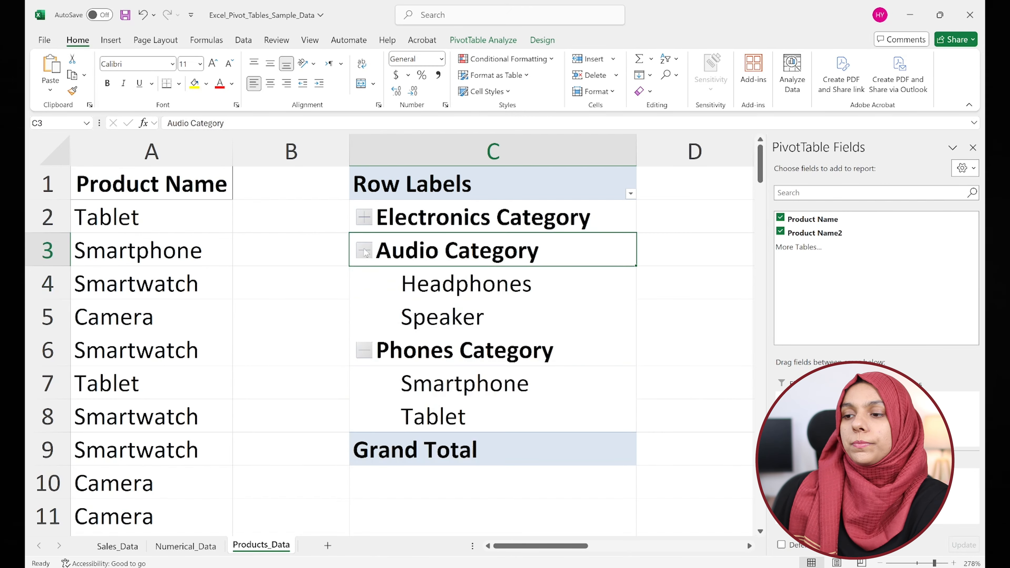
click(365, 217)
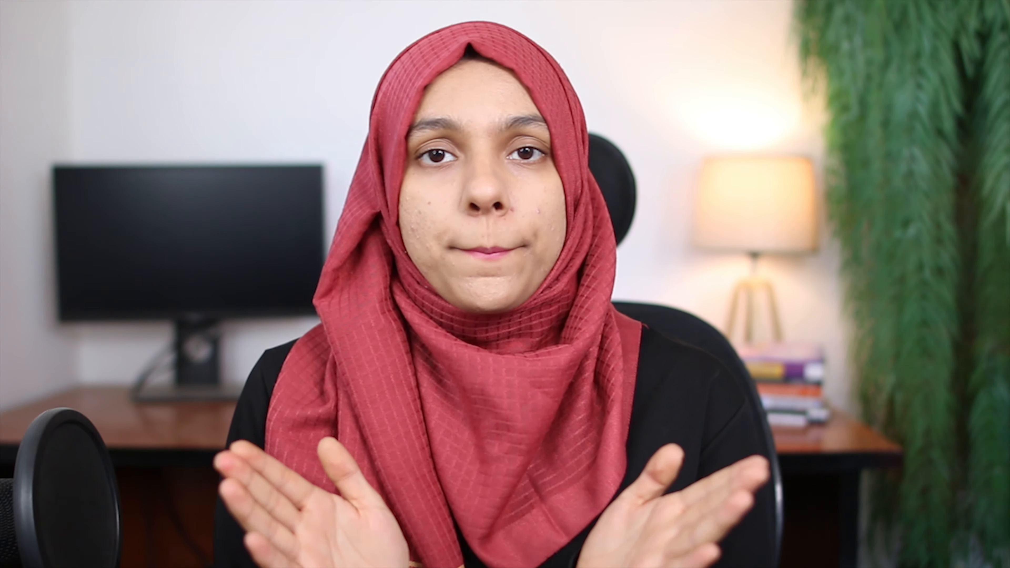